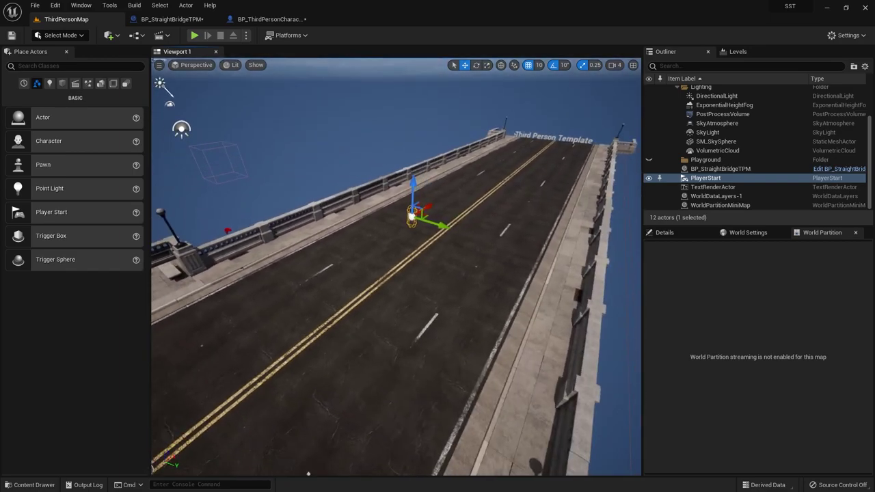
# Step: Rotate the viewport to look across the bridge and open Project Settings from the Edit menu
pyautogui.moveTo(369, 236); pyautogui.dragTo(369, 237, button='right')
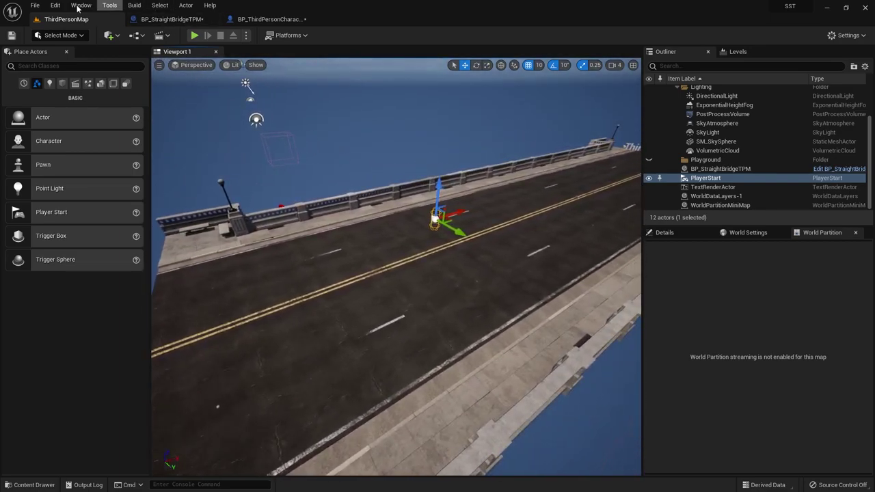
pyautogui.click(55, 5)
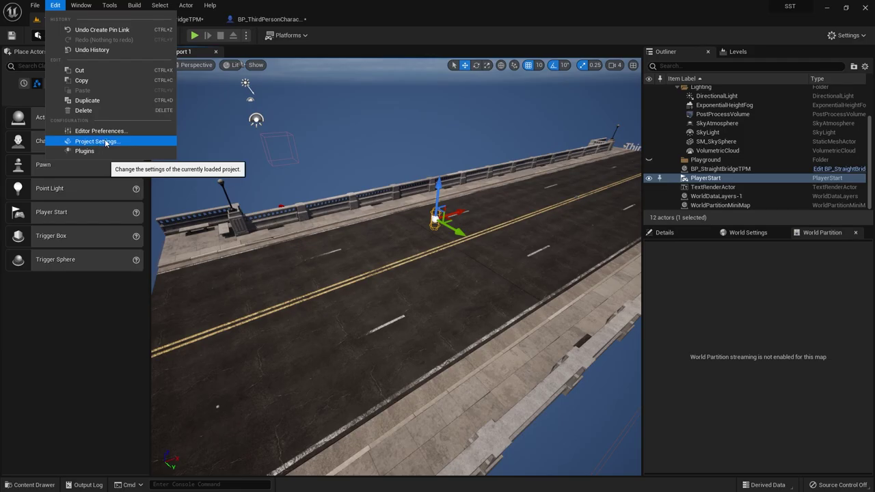
pyautogui.click(105, 140)
# Step: Show the Engine – Input settings page with the Axis Mappings section expanded
pyautogui.click(56, 6)
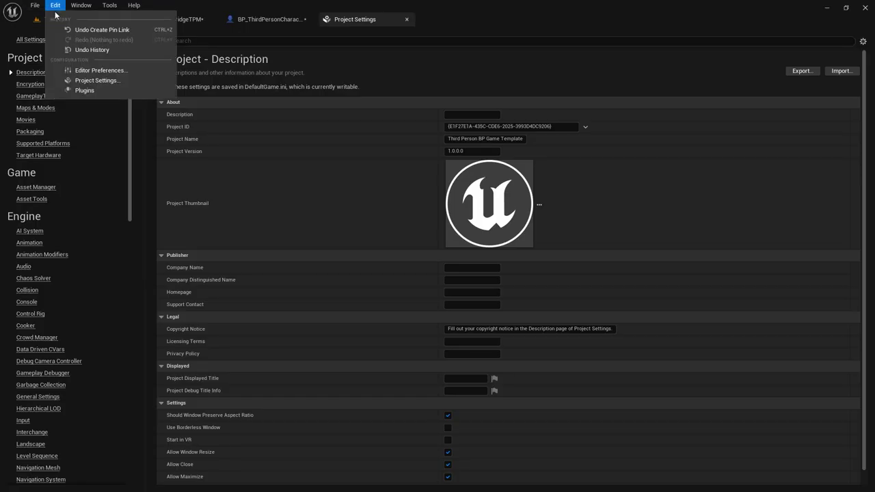
pyautogui.click(25, 420)
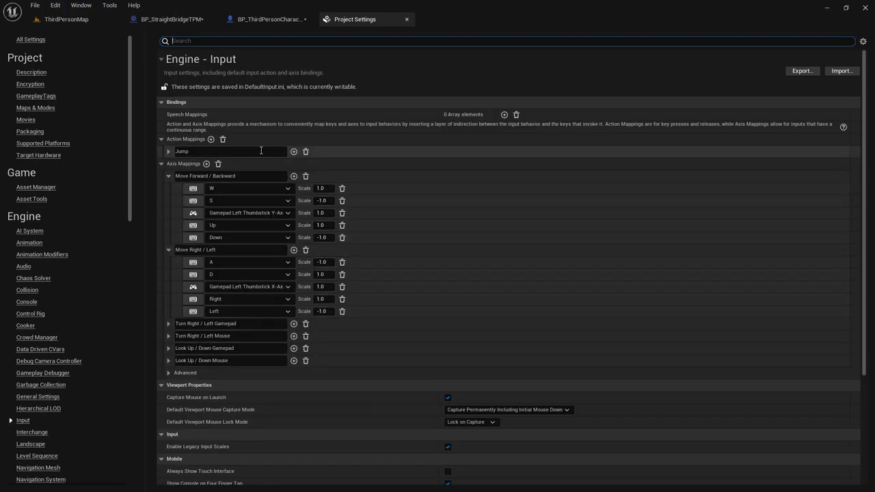
pyautogui.click(162, 164)
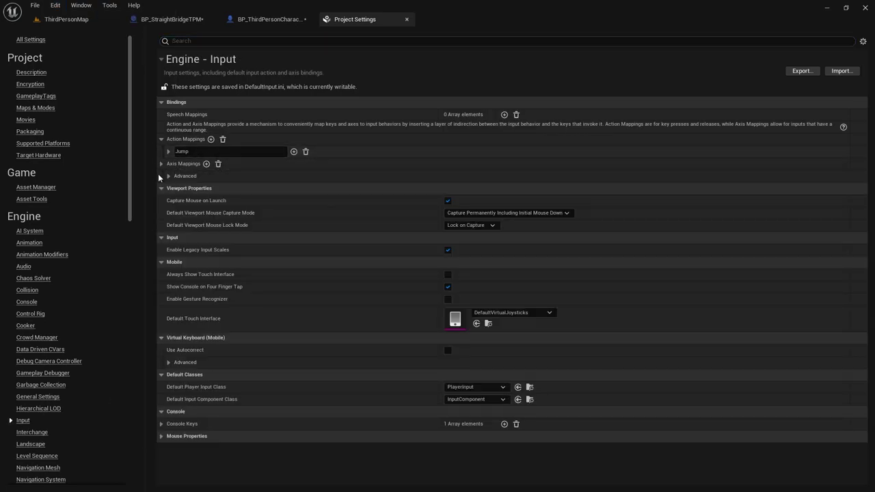
pyautogui.click(160, 164)
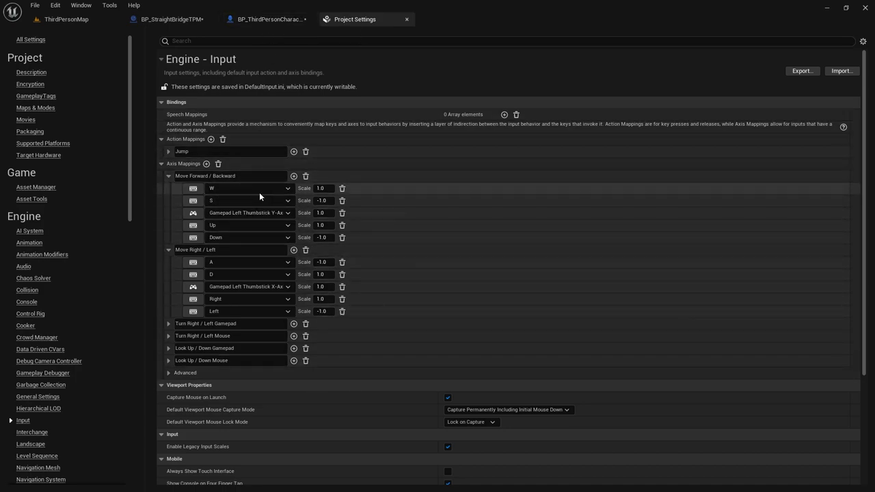
# Step: Add an empty key row to Move Forward / Backward, remove it again, and leave Project Settings
pyautogui.click(294, 176)
pyautogui.click(238, 249)
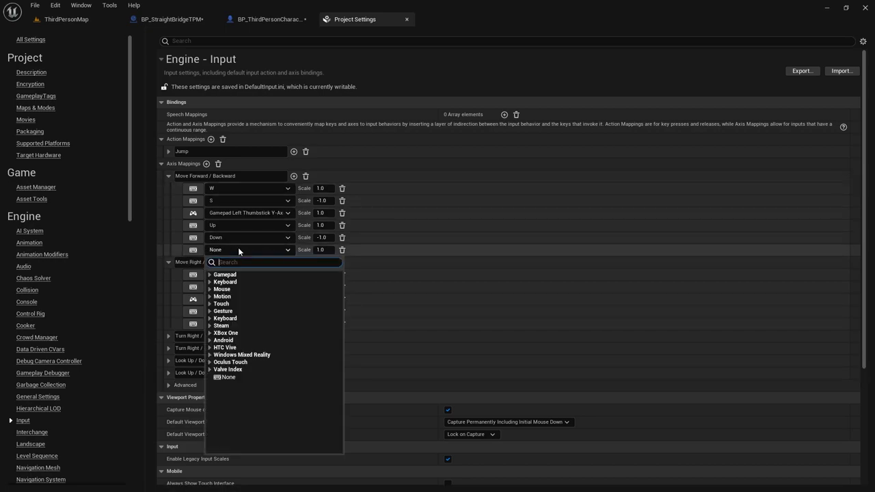
pyautogui.click(254, 247)
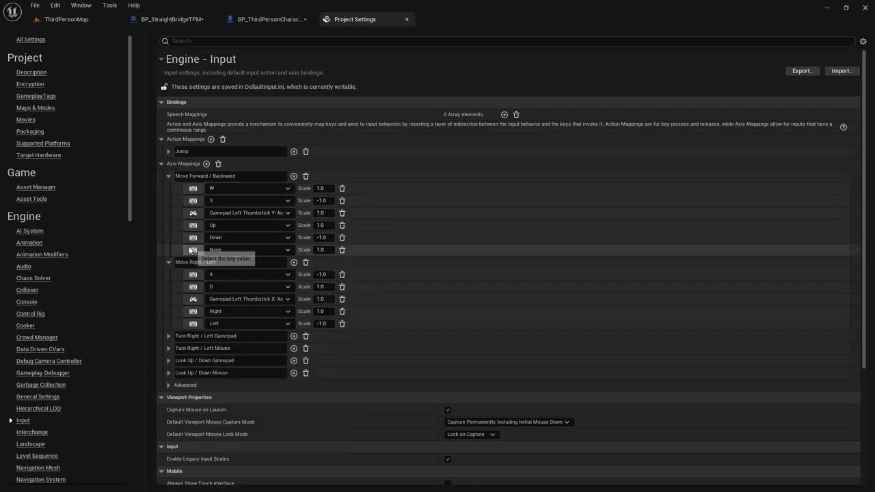
pyautogui.click(342, 250)
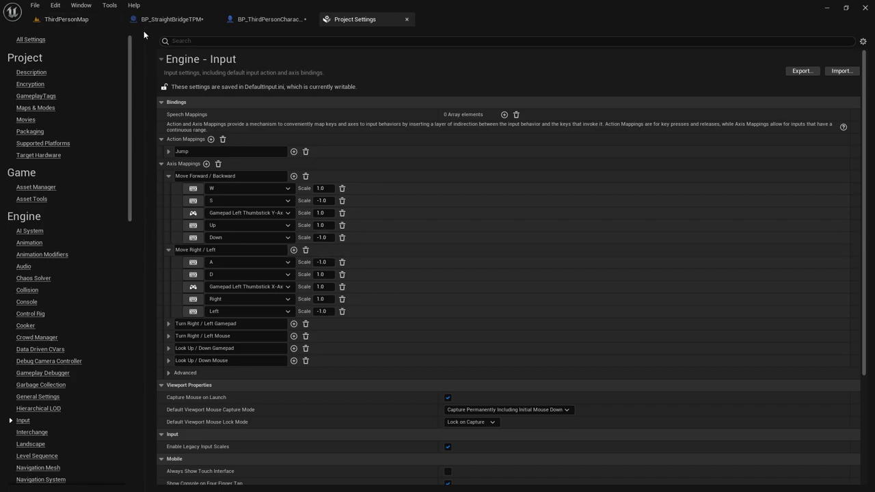
pyautogui.click(82, 21)
pyautogui.click(260, 20)
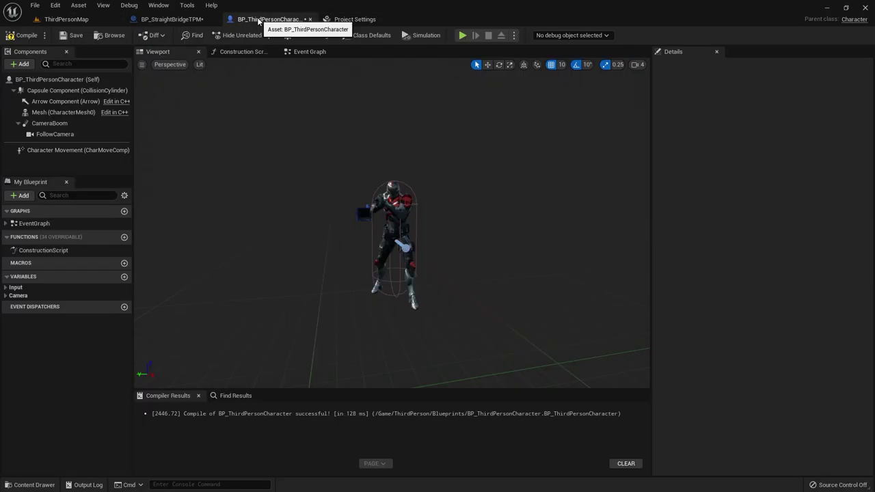
pyautogui.hotkey('ctrl', 'space')
pyautogui.doubleClick(51, 276)
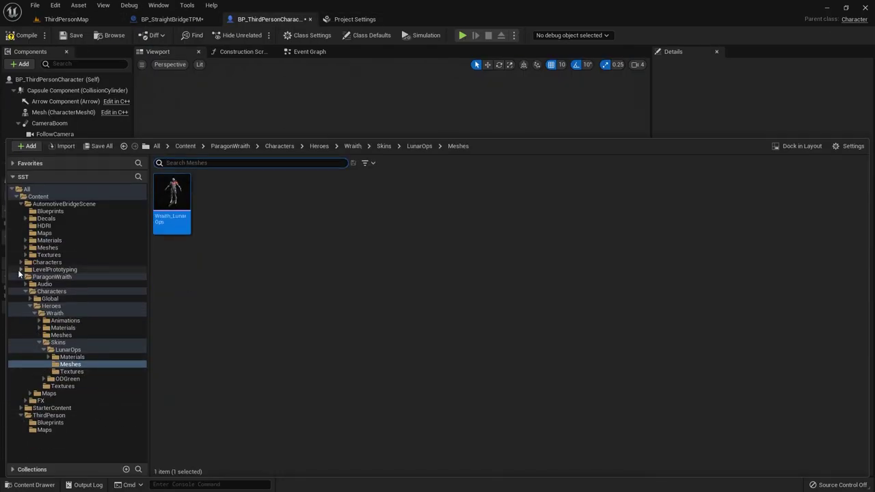
pyautogui.click(49, 291)
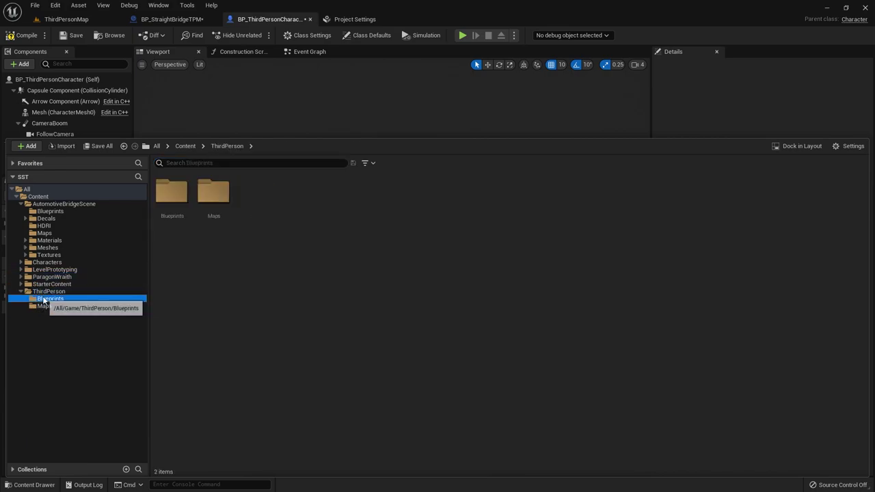
pyautogui.click(50, 299)
pyautogui.click(172, 198)
pyautogui.click(434, 101)
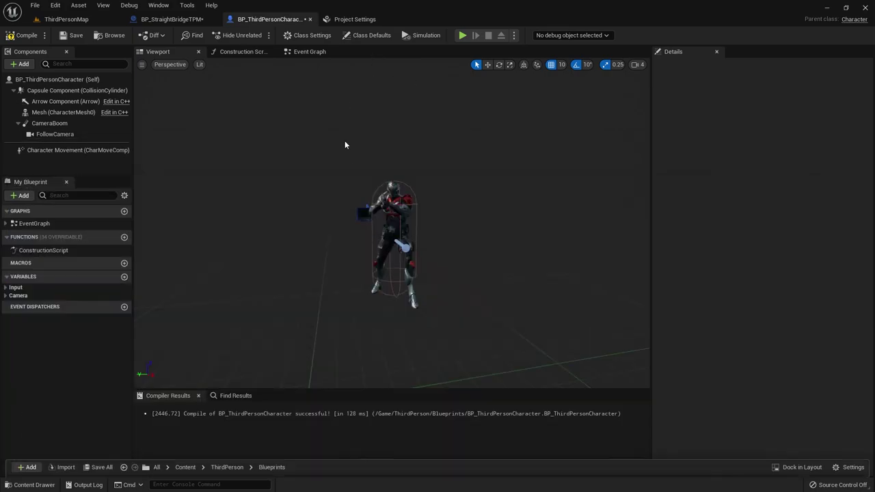
pyautogui.click(311, 51)
# Step: Recheck the Input settings, then go back to the character's Event Graph
pyautogui.scroll(-6, 310, 227)
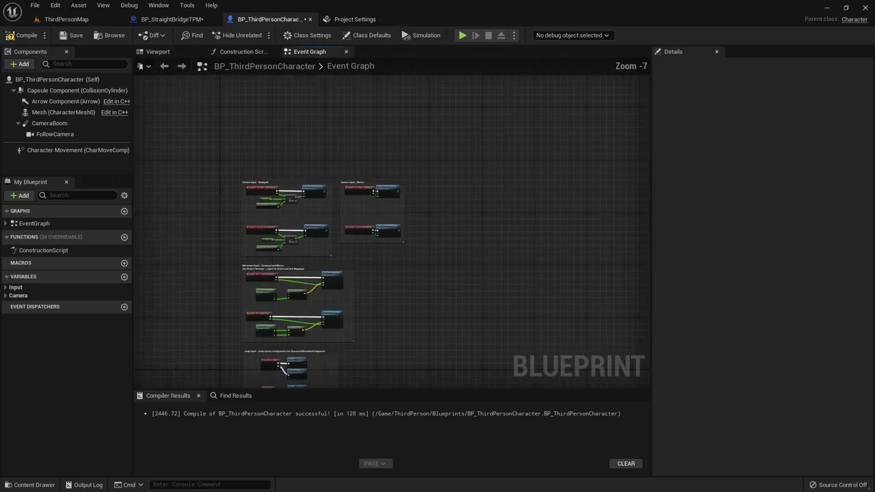
pyautogui.scroll(5, 239, 218)
pyautogui.scroll(1, 301, 189)
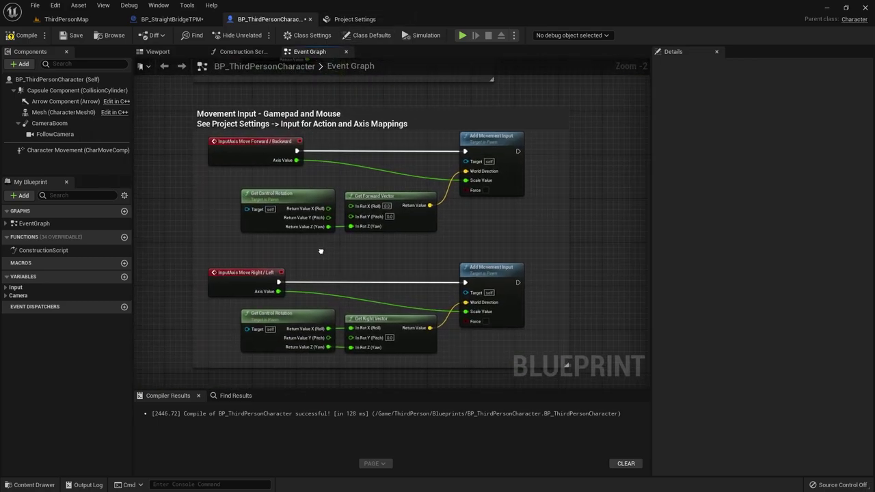
pyautogui.scroll(1, 287, 179)
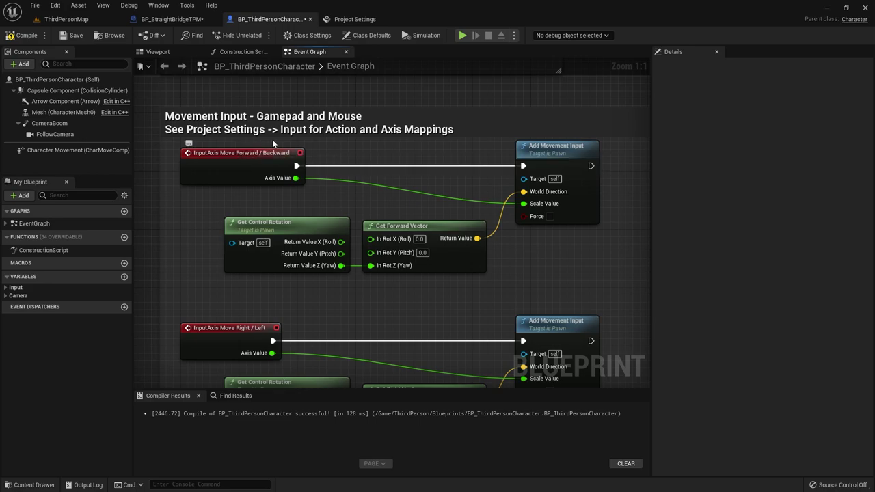
pyautogui.click(355, 19)
pyautogui.moveTo(261, 188); pyautogui.dragTo(217, 194)
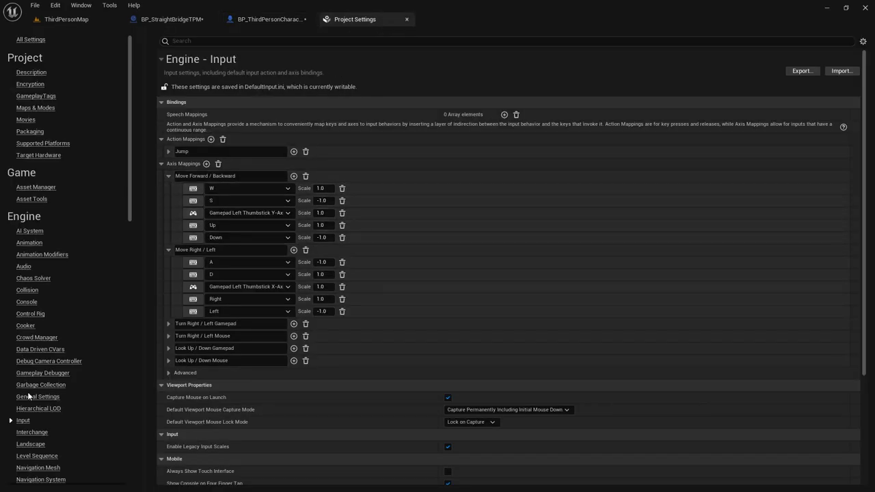
pyautogui.click(270, 19)
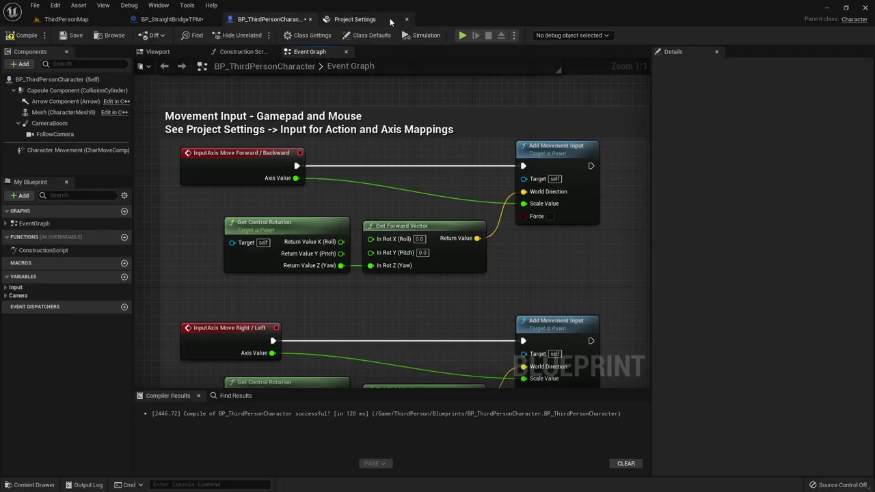
# Step: Break Move Forward's execution wire and Axis Value-to-Scale Value wire into Add Movement Input
pyautogui.keyDown('alt'); pyautogui.click(296, 166); pyautogui.keyUp('alt')
pyautogui.moveTo(176, 168); pyautogui.dragTo(533, 250)
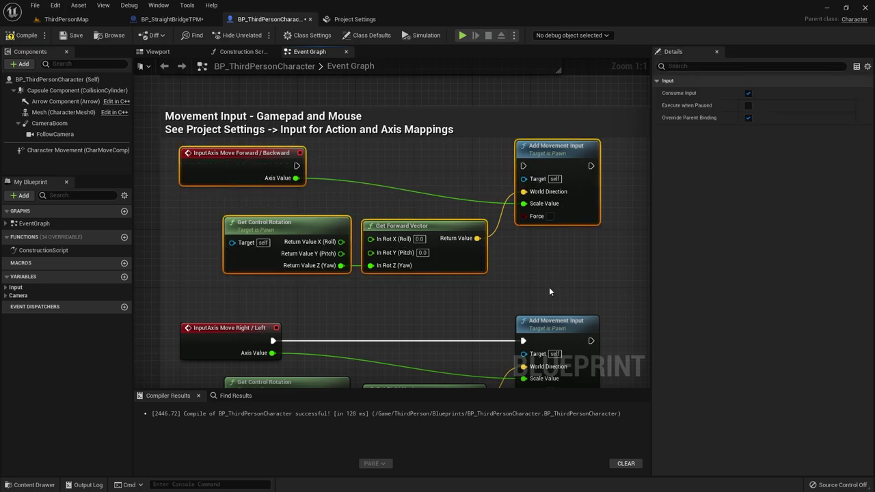
pyautogui.click(420, 299)
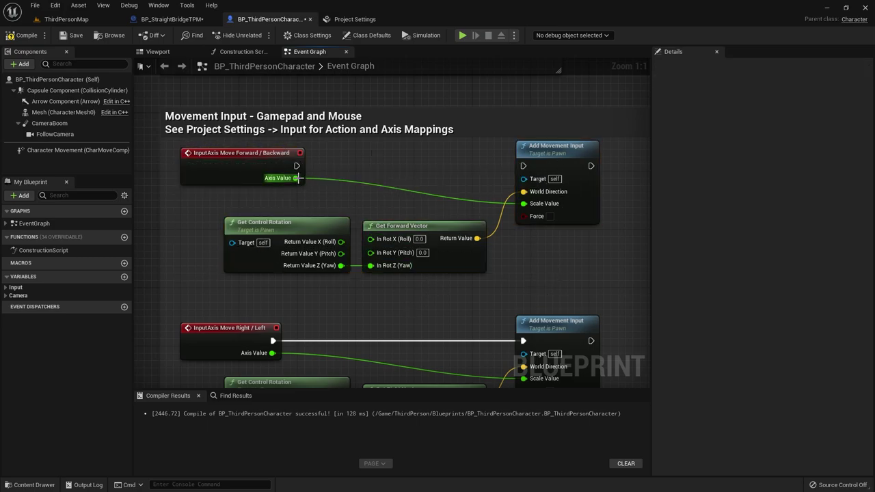
pyautogui.keyDown('alt'); pyautogui.click(296, 177); pyautogui.keyUp('alt')
# Step: Unhook Look Up / Down Mouse from the pitch input and compile the blueprint
pyautogui.scroll(-3, 397, 241)
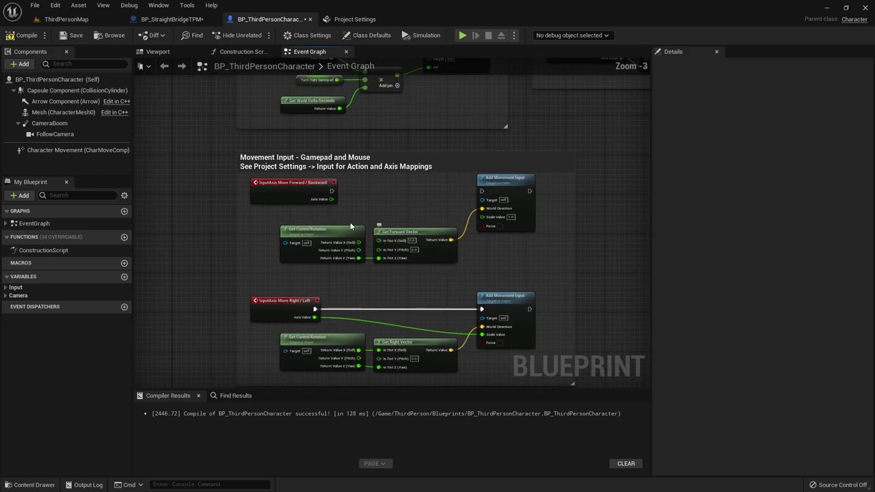
pyautogui.moveTo(364, 233); pyautogui.dragTo(287, 203, button='right')
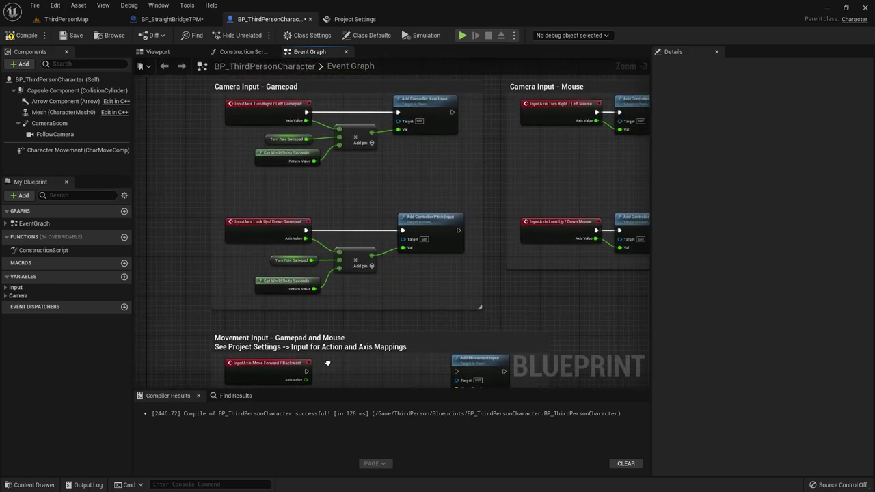
pyautogui.moveTo(625, 246); pyautogui.dragTo(574, 234, button='right')
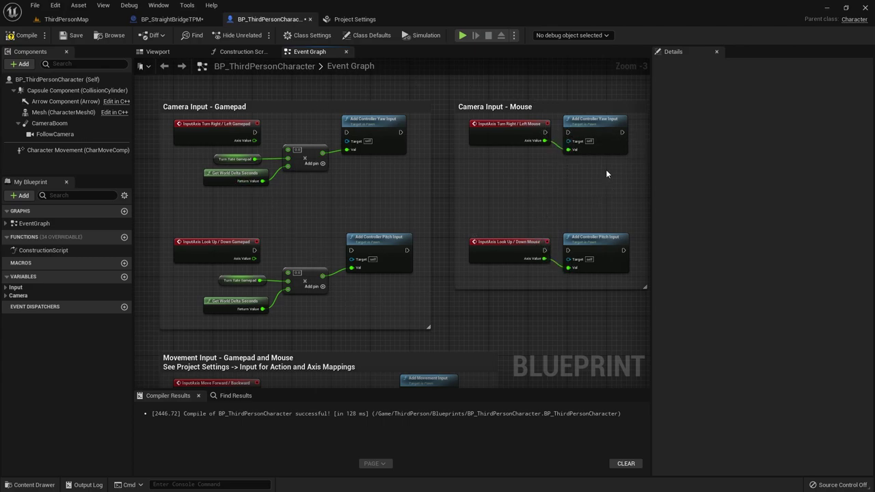
pyautogui.keyDown('alt'); pyautogui.click(544, 262); pyautogui.keyUp('alt')
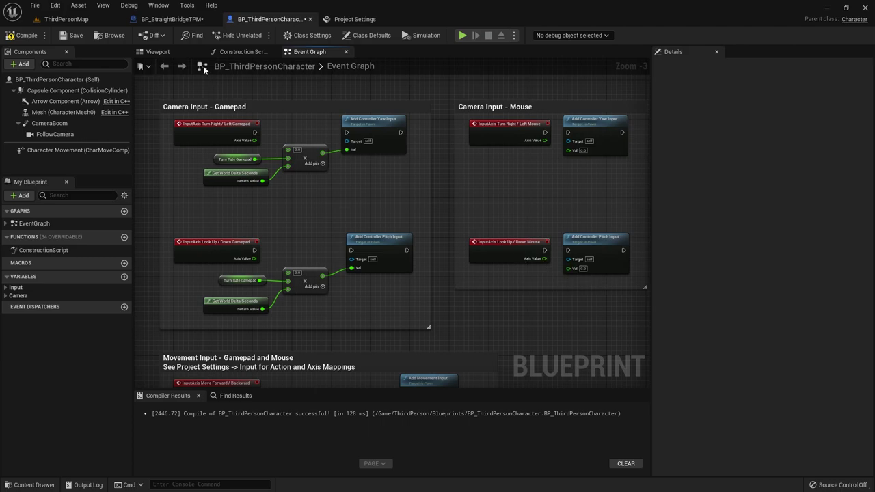
pyautogui.click(19, 39)
# Step: Play-test ThirdPersonMap, steering with A as the character runs along the bridge, then stop with Esc
pyautogui.click(66, 20)
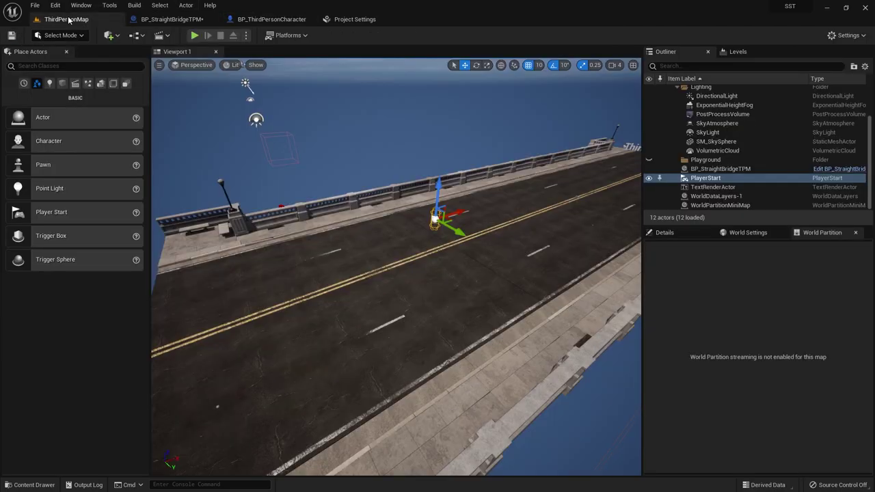
pyautogui.click(194, 35)
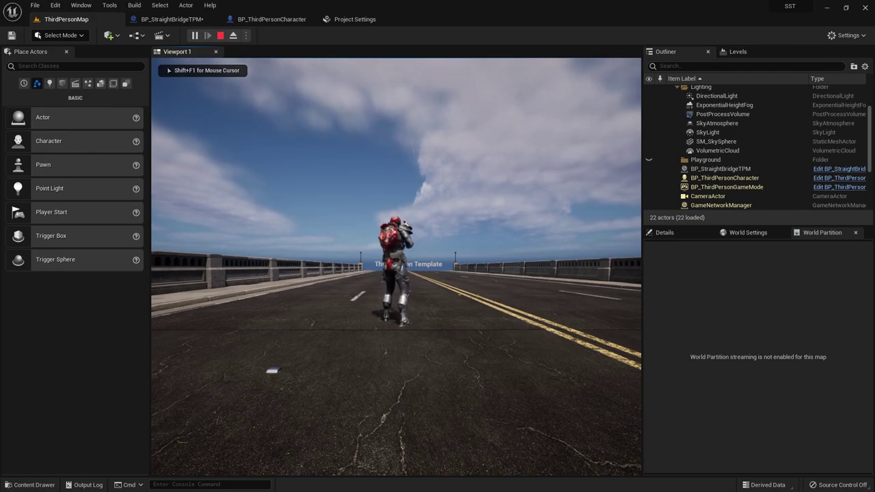
pyautogui.press('a')
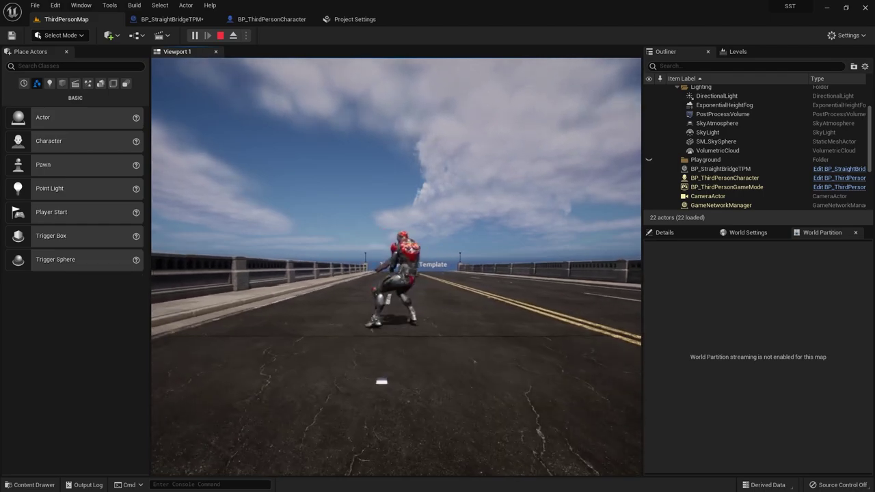
pyautogui.press('Escape')
# Step: In the character's Event Graph, break InputTouch's links to the Jump and Stop Jumping nodes
pyautogui.click(347, 17)
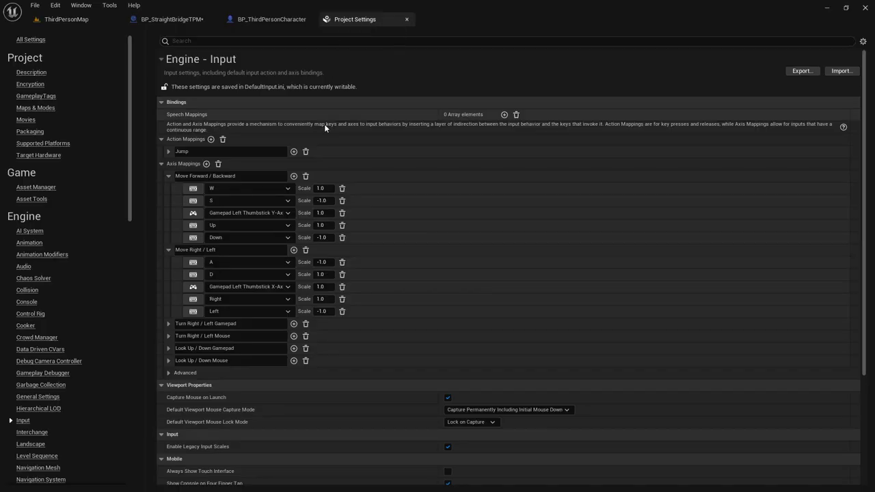
pyautogui.click(252, 21)
pyautogui.moveTo(479, 180); pyautogui.dragTo(403, 189, button='right')
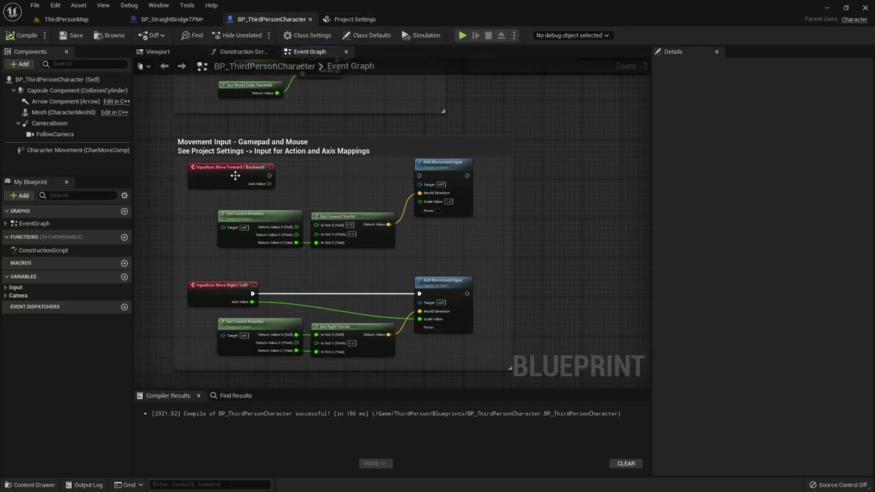
pyautogui.scroll(2, 235, 179)
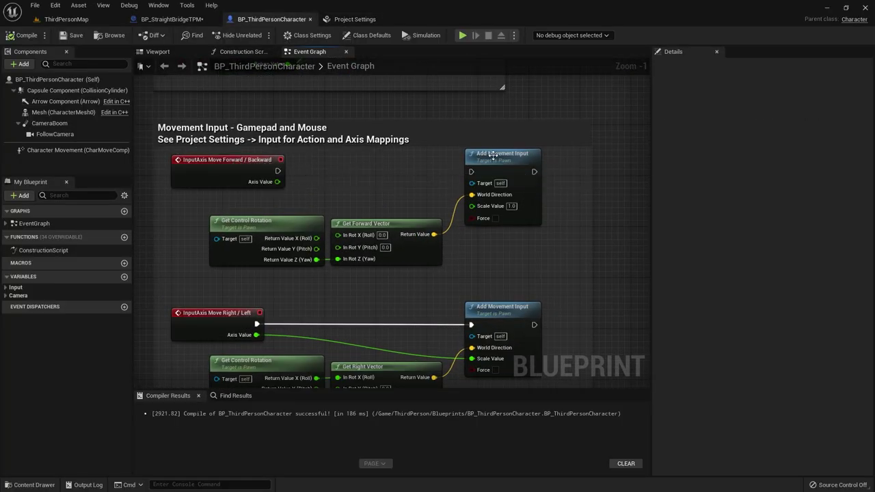
pyautogui.moveTo(390, 295); pyautogui.dragTo(386, 201, button='right')
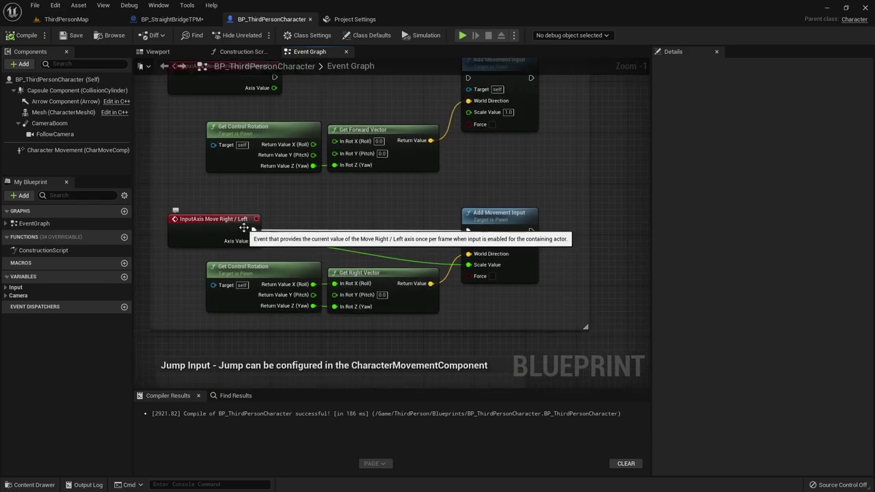
pyautogui.moveTo(383, 327)
pyautogui.mouseDown(button='right')
pyautogui.moveTo(314, 265)
pyautogui.moveTo(292, 157)
pyautogui.mouseUp(button='right')
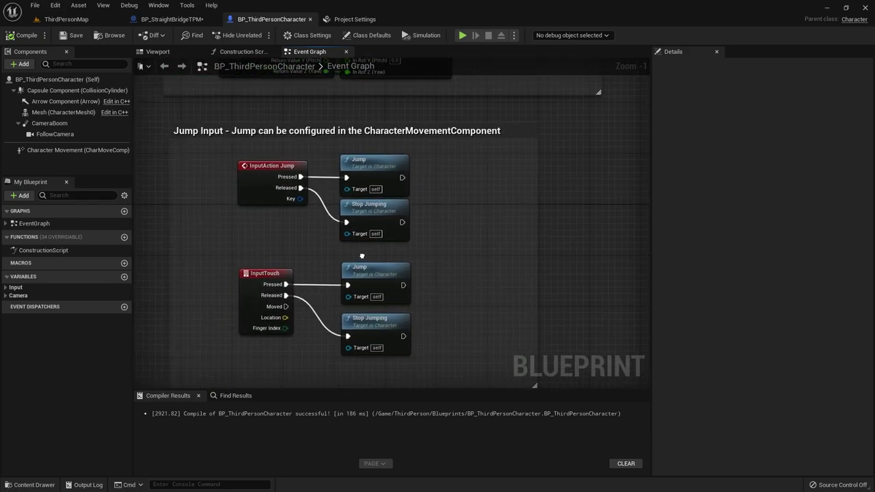
pyautogui.keyDown('alt'); pyautogui.click(281, 278); pyautogui.keyUp('alt')
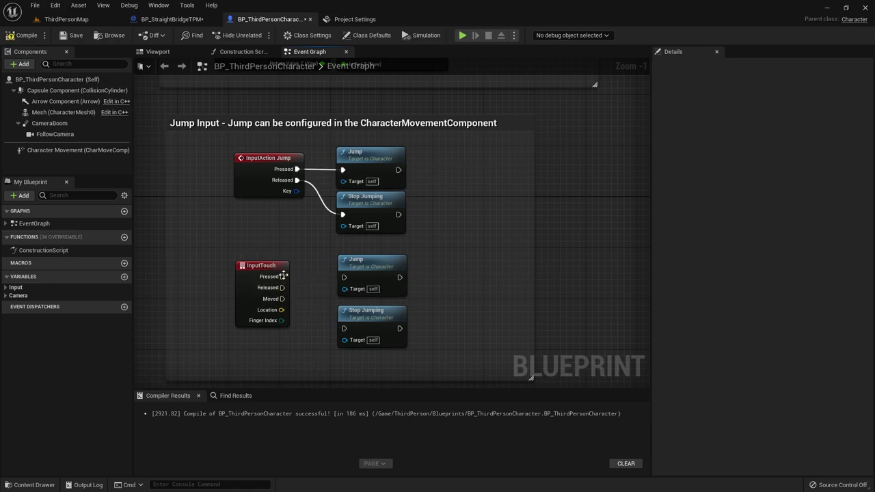
pyautogui.click(104, 24)
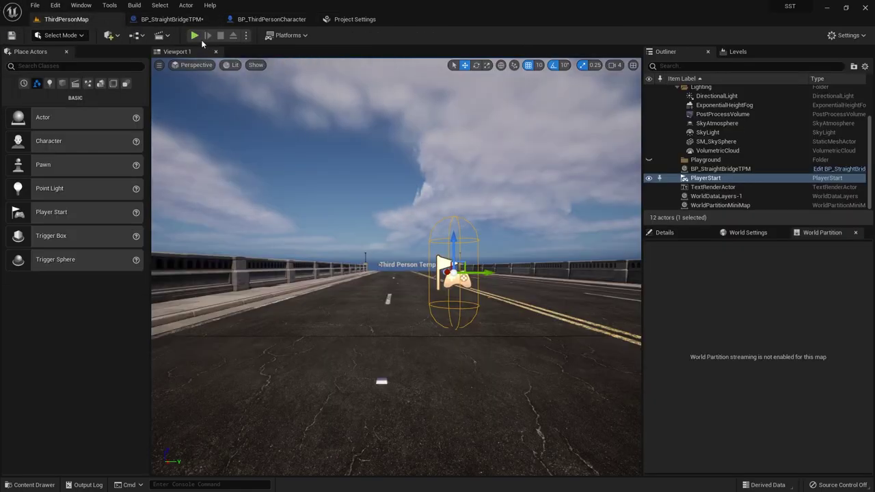
# Step: Play-test the level, jumping twice with Space while the character runs, then stop with Esc
pyautogui.click(194, 35)
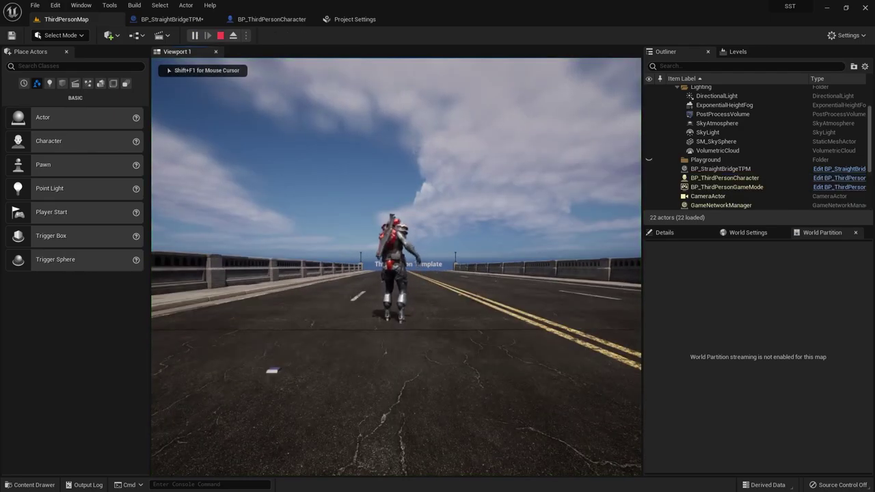
pyautogui.press('space')
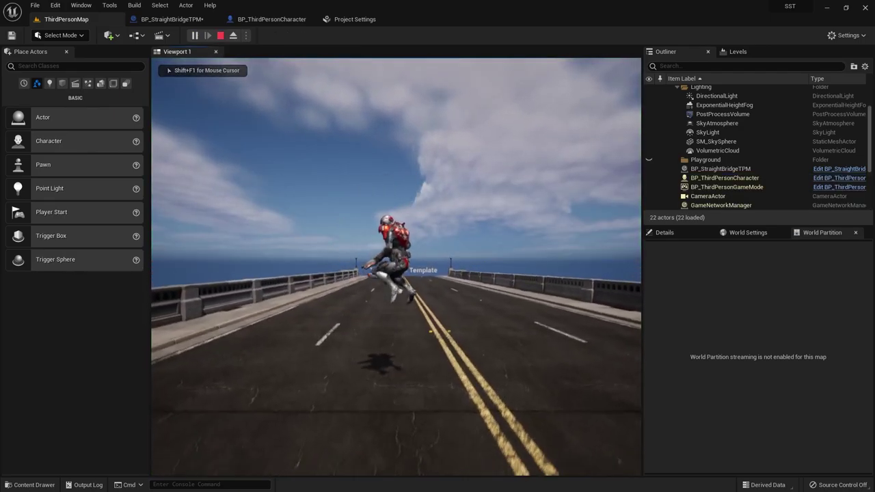
pyautogui.press('space')
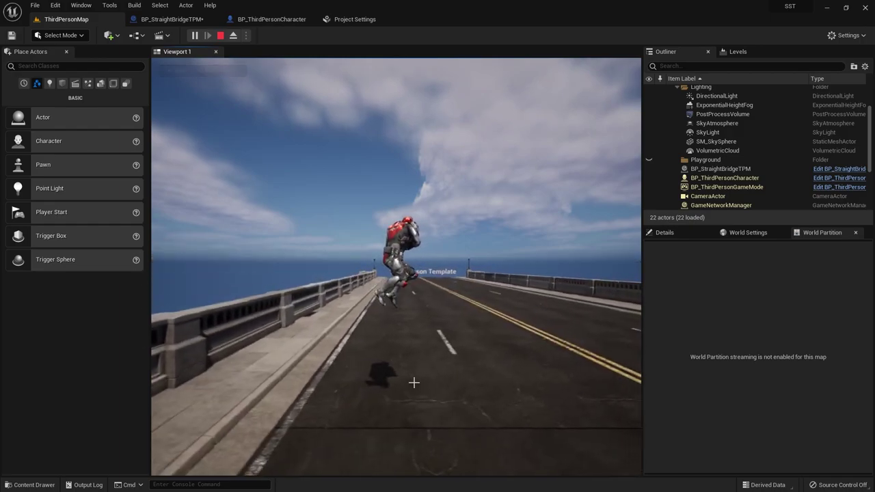
pyautogui.press('Escape')
# Step: Delete the InputTouch, Jump and Stop Jumping nodes and shrink the Jump Input comment to fit
pyautogui.click(271, 19)
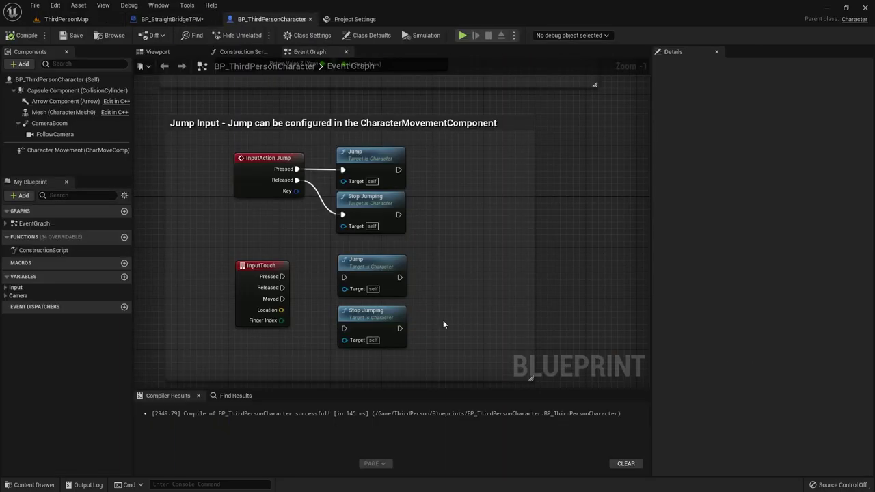
pyautogui.moveTo(212, 257); pyautogui.dragTo(408, 337)
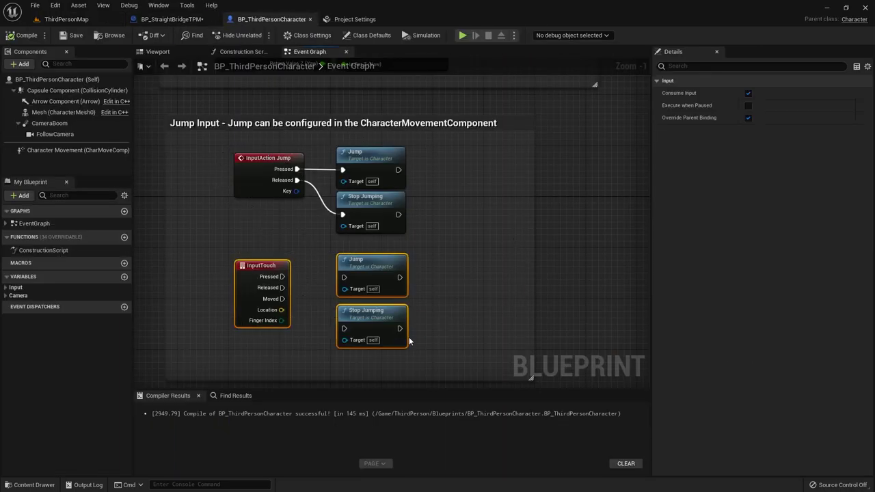
pyautogui.press('Delete')
pyautogui.moveTo(404, 387); pyautogui.dragTo(402, 310, button='right')
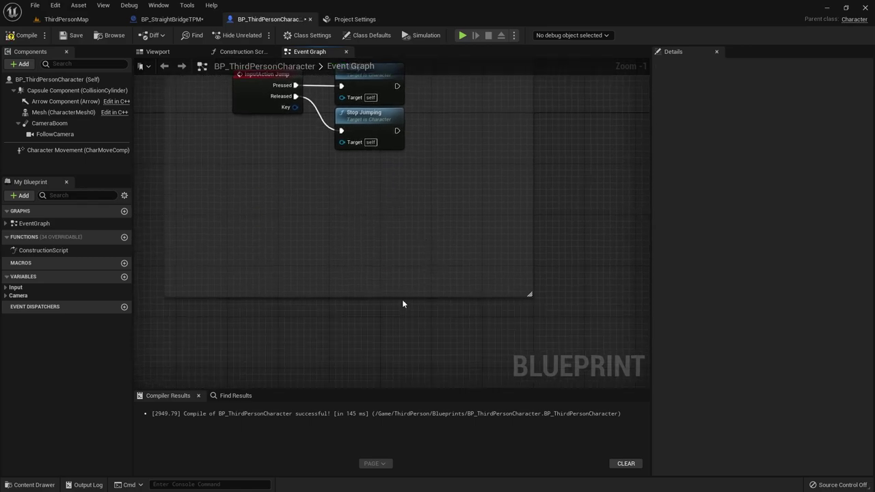
pyautogui.moveTo(401, 296); pyautogui.dragTo(406, 98)
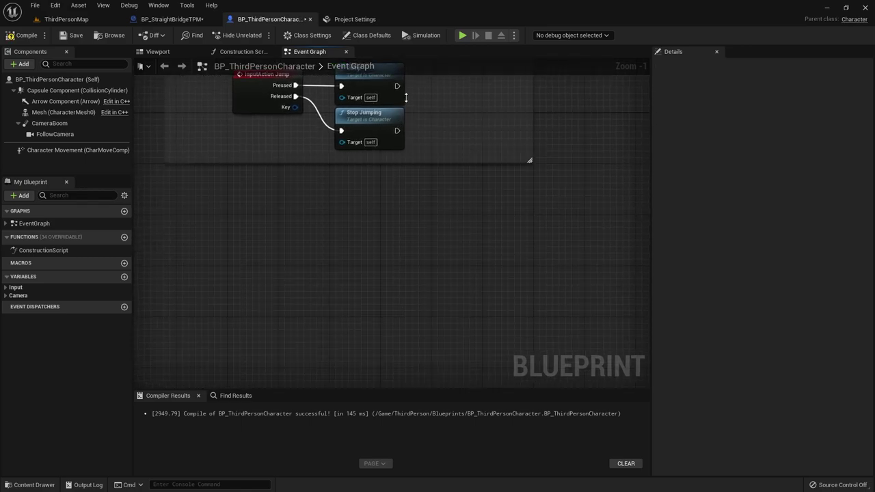
# Step: Move the Move Forward/Backward nodes out of the Movement Input comment
pyautogui.moveTo(406, 98); pyautogui.dragTo(408, 259, button='right')
pyautogui.moveTo(225, 218); pyautogui.dragTo(451, 332)
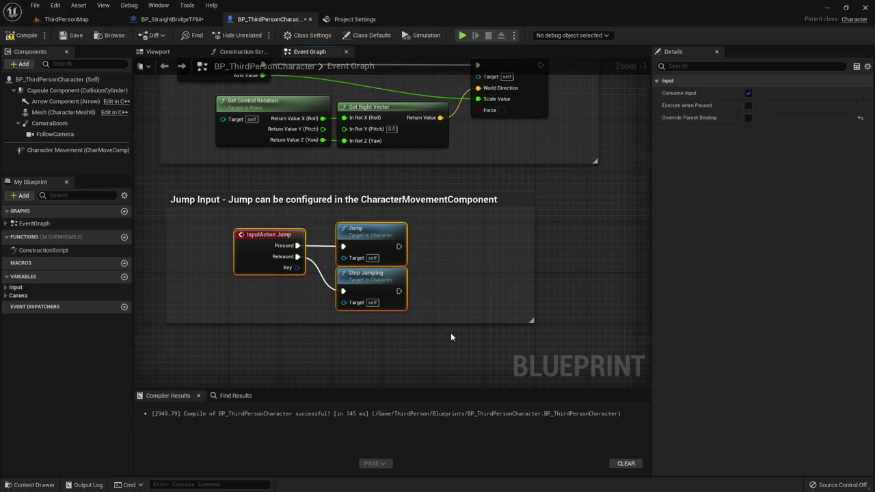
pyautogui.moveTo(424, 136); pyautogui.dragTo(425, 290, button='right')
pyautogui.moveTo(205, 198); pyautogui.dragTo(623, 338)
pyautogui.moveTo(182, 65); pyautogui.dragTo(250, 196, button='right')
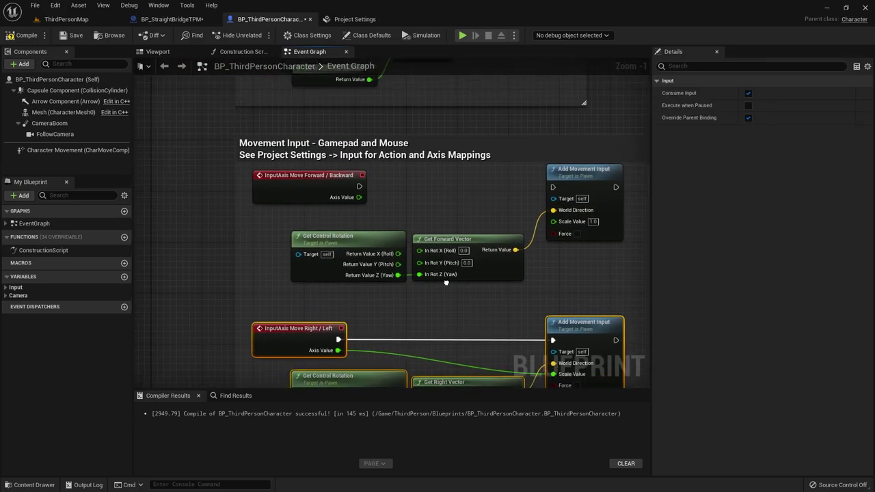
pyautogui.moveTo(247, 182); pyautogui.dragTo(556, 302)
pyautogui.scroll(-4, 555, 302)
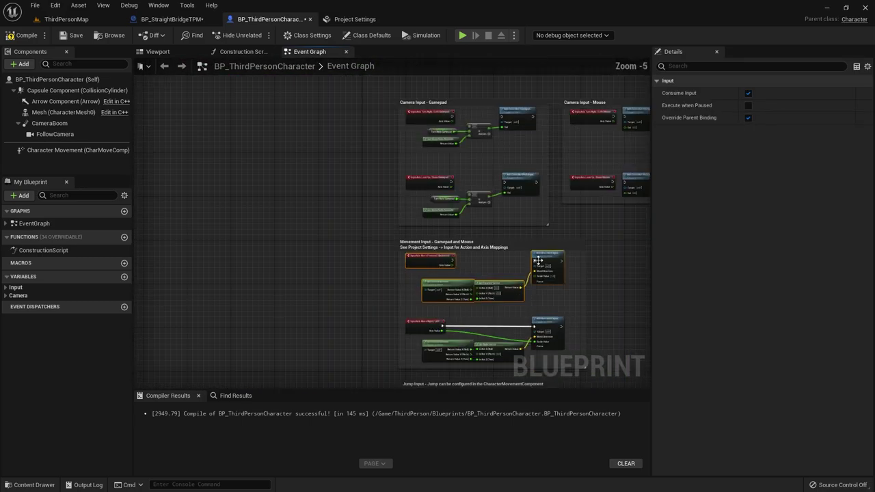
pyautogui.moveTo(548, 261); pyautogui.dragTo(265, 269)
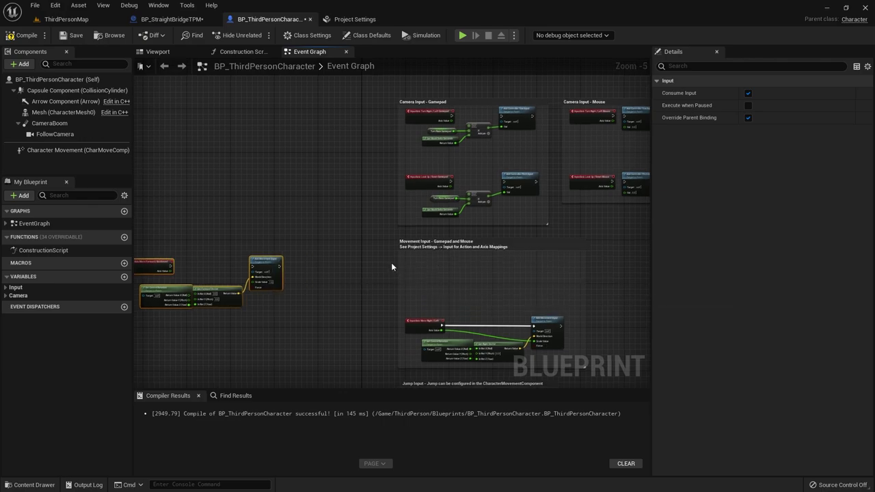
# Step: Shift the Move Right/Left nodes to the comment's top and shrink the Movement Input comment
pyautogui.scroll(2, 336, 242)
pyautogui.moveTo(257, 253)
pyautogui.mouseDown()
pyautogui.moveTo(431, 348)
pyautogui.moveTo(495, 338)
pyautogui.mouseUp()
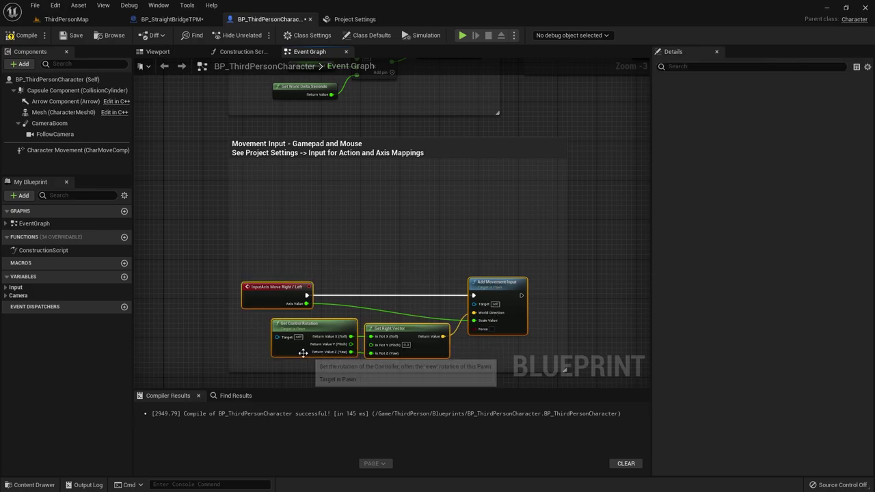
pyautogui.moveTo(303, 352); pyautogui.dragTo(342, 246)
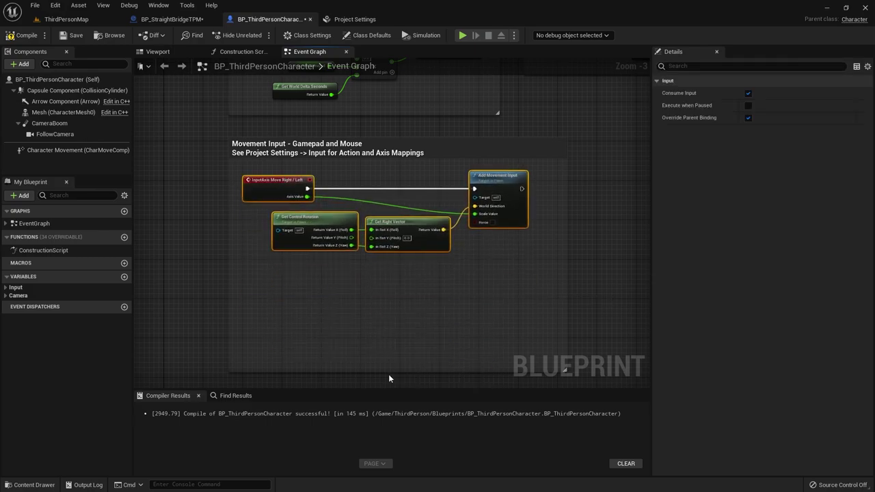
pyautogui.moveTo(391, 371); pyautogui.dragTo(406, 262)
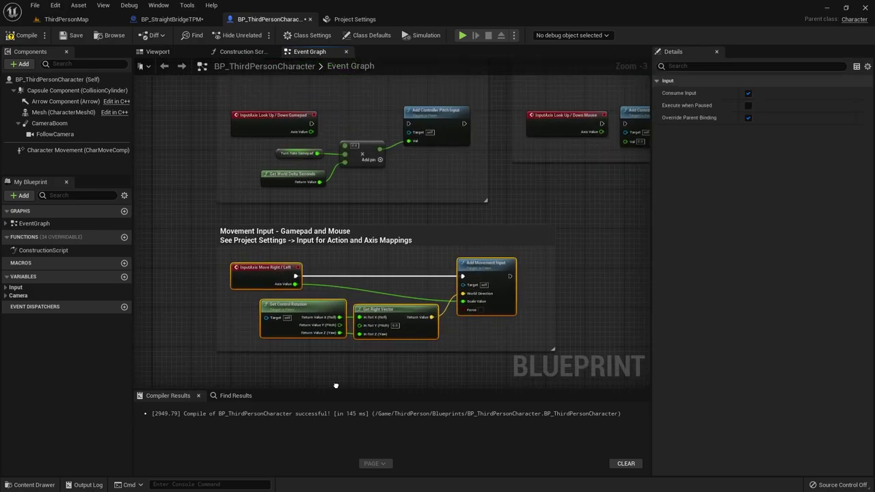
# Step: Rearrange the Movement Input and Camera Input comments, then view the character's Viewport
pyautogui.moveTo(348, 298); pyautogui.dragTo(322, 259, button='right')
pyautogui.moveTo(349, 120); pyautogui.dragTo(350, 236)
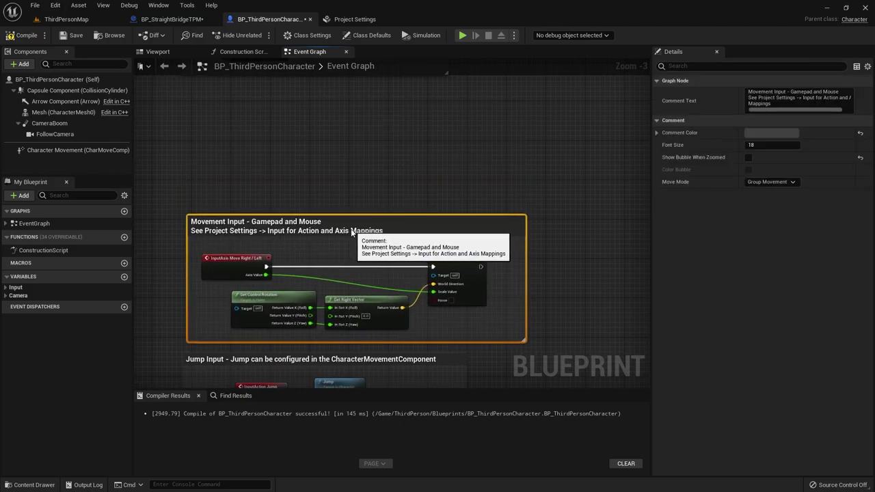
pyautogui.moveTo(350, 235); pyautogui.dragTo(362, 324, button='right')
pyautogui.scroll(-3, 362, 324)
pyautogui.moveTo(372, 209); pyautogui.dragTo(204, 208)
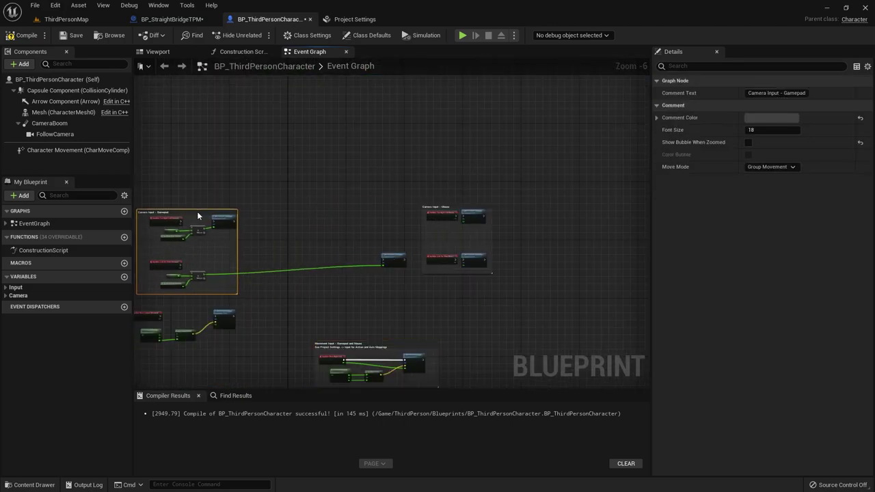
pyautogui.click(228, 265)
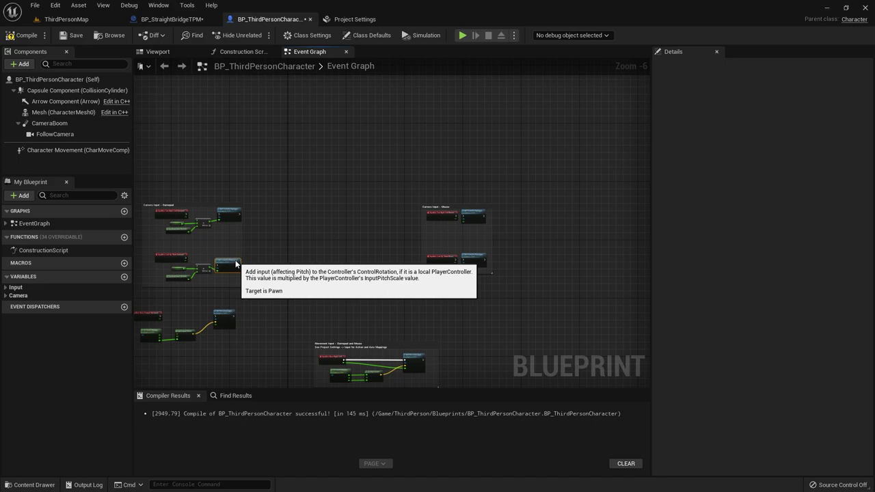
pyautogui.moveTo(447, 218); pyautogui.dragTo(171, 128)
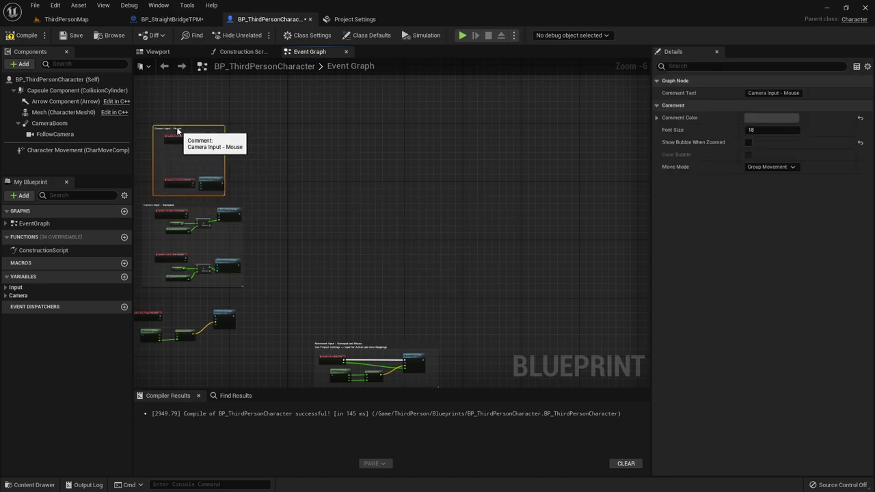
pyautogui.scroll(2, 392, 276)
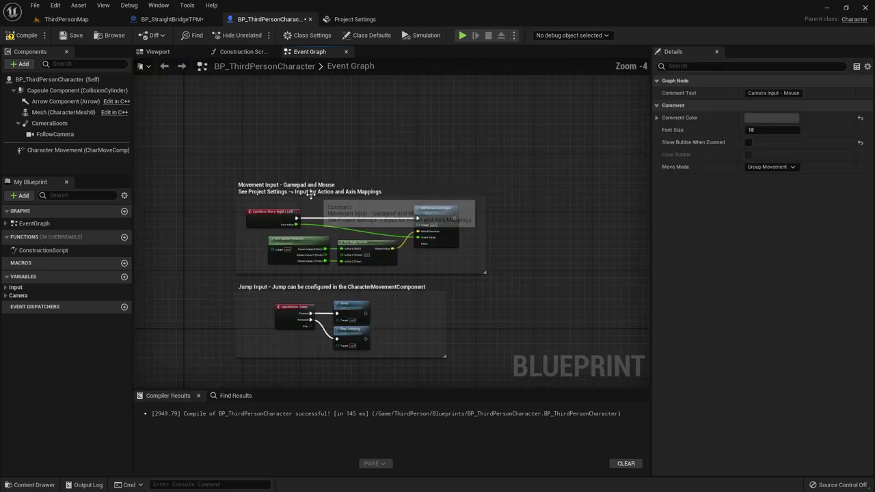
pyautogui.scroll(2, 407, 266)
pyautogui.moveTo(407, 266); pyautogui.dragTo(382, 228, button='right')
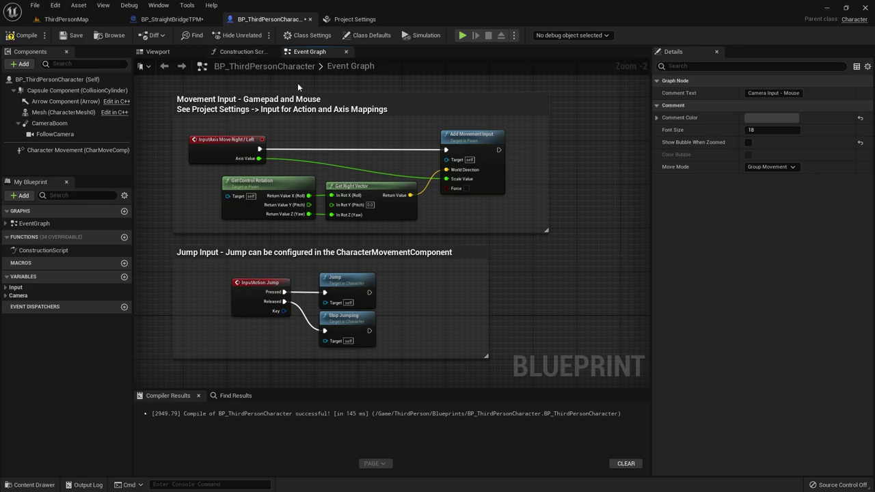
pyautogui.click(158, 53)
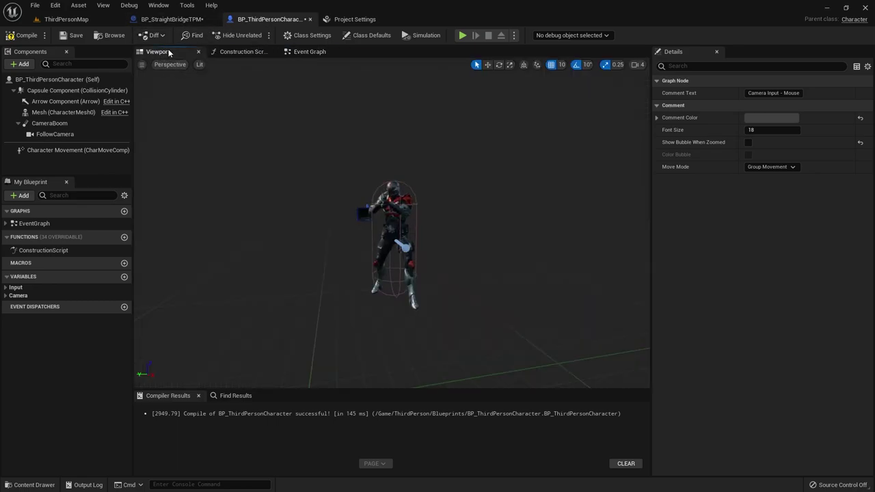
# Step: Orbit to view the character side-on, select the follow camera, and run a quick play-test
pyautogui.keyDown('alt'); pyautogui.moveTo(307, 239); pyautogui.dragTo(410, 239); pyautogui.keyUp('alt')
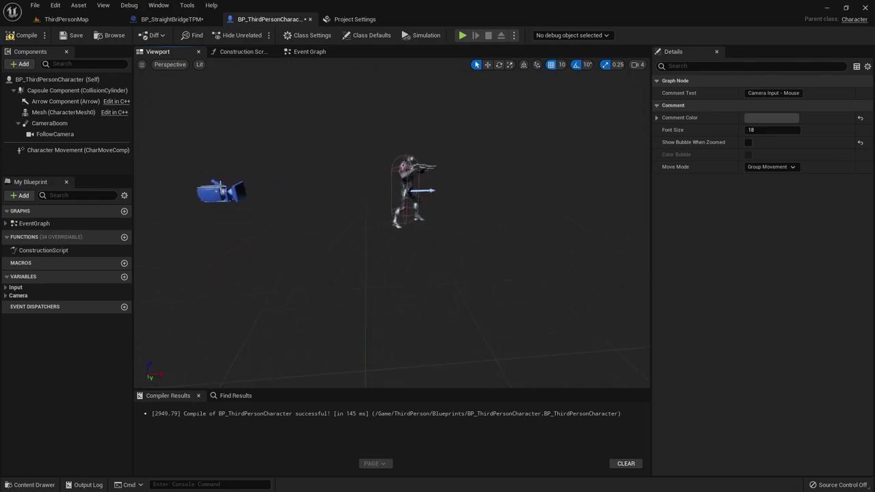
pyautogui.click(55, 134)
pyautogui.click(67, 19)
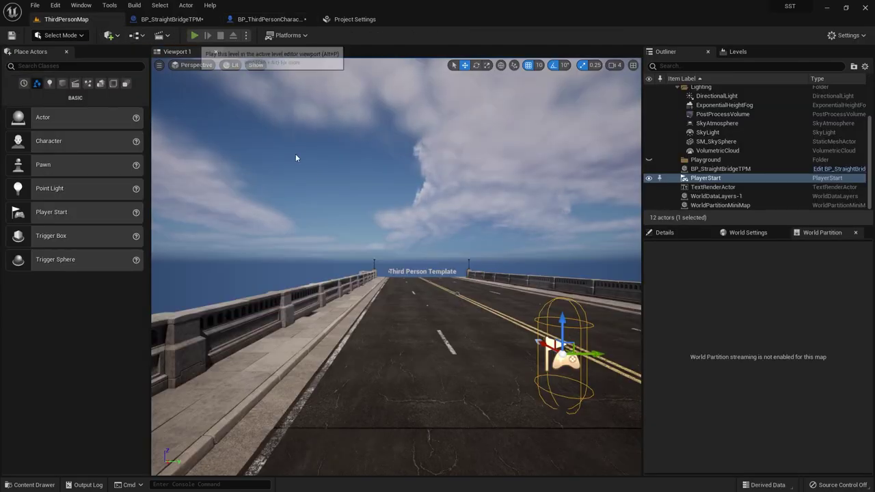
pyautogui.hotkey('alt', 'p')
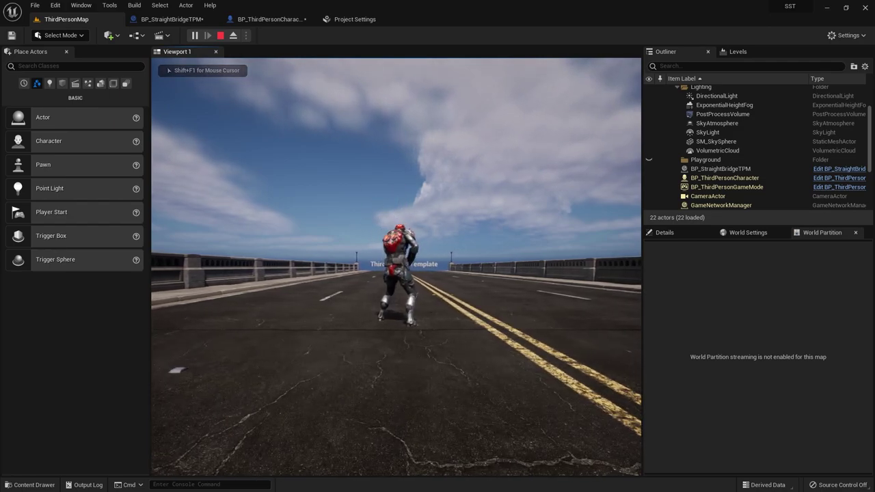
pyautogui.press('F8')
# Step: In BP_ThirdPersonCharacter, set the CameraBoom's Target Offset Z to 200
pyautogui.click(244, 19)
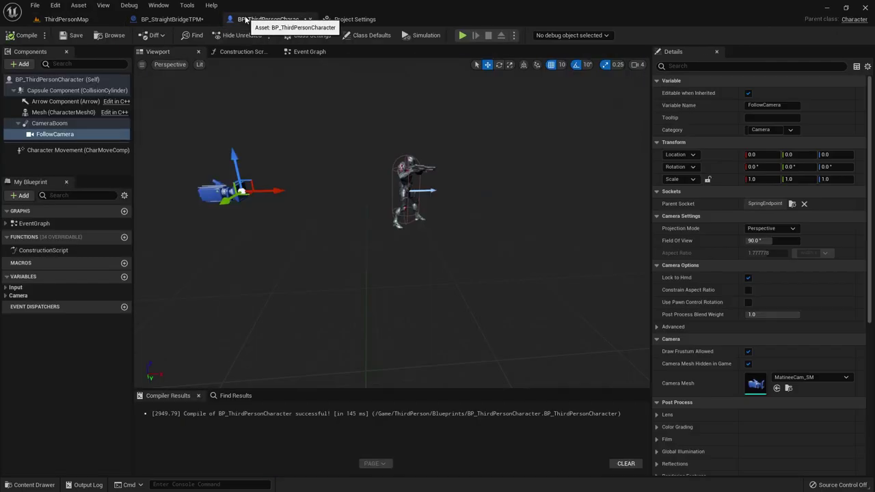
pyautogui.click(49, 123)
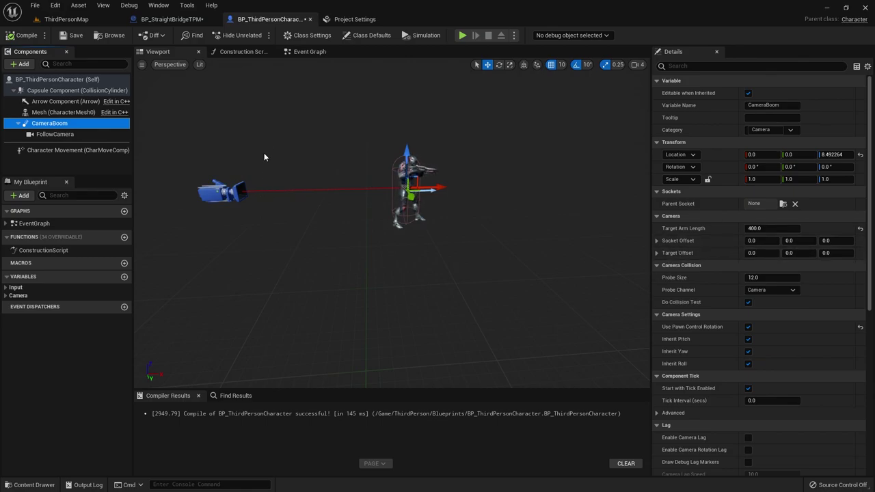
pyautogui.click(836, 253)
pyautogui.write('200')
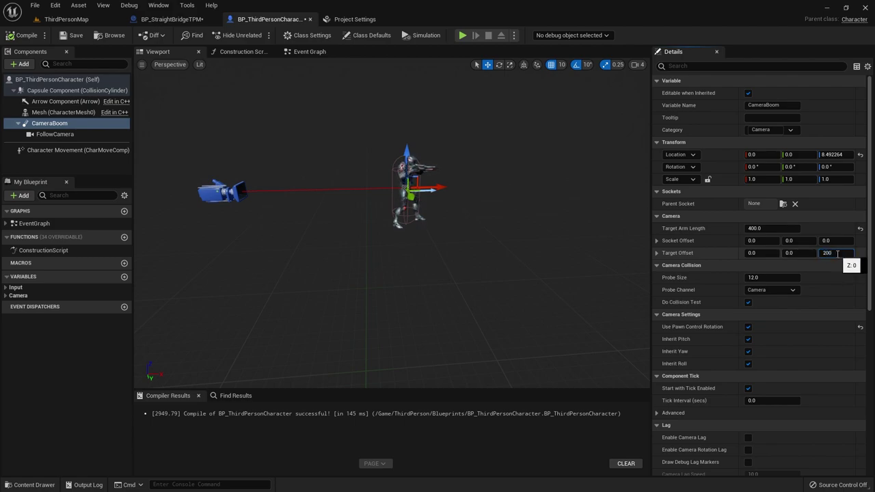
pyautogui.press('Return')
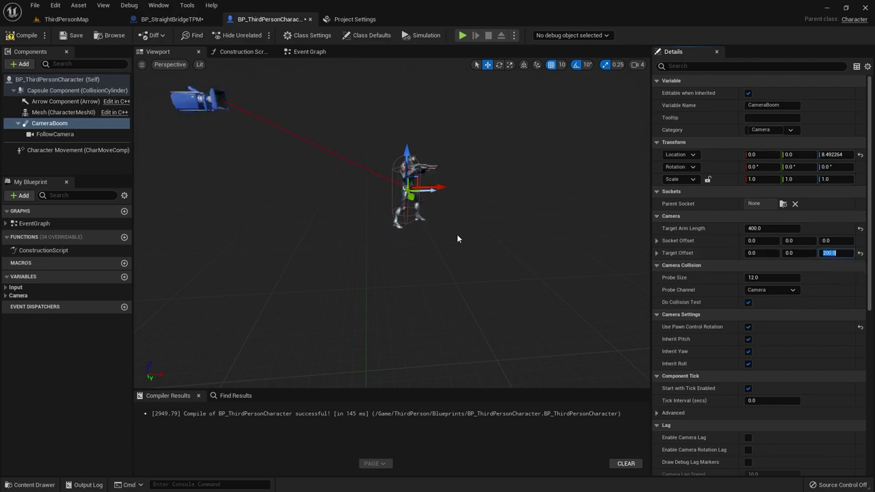
# Step: Play-test the level, running the character along the bridge with W, then stop
pyautogui.click(66, 19)
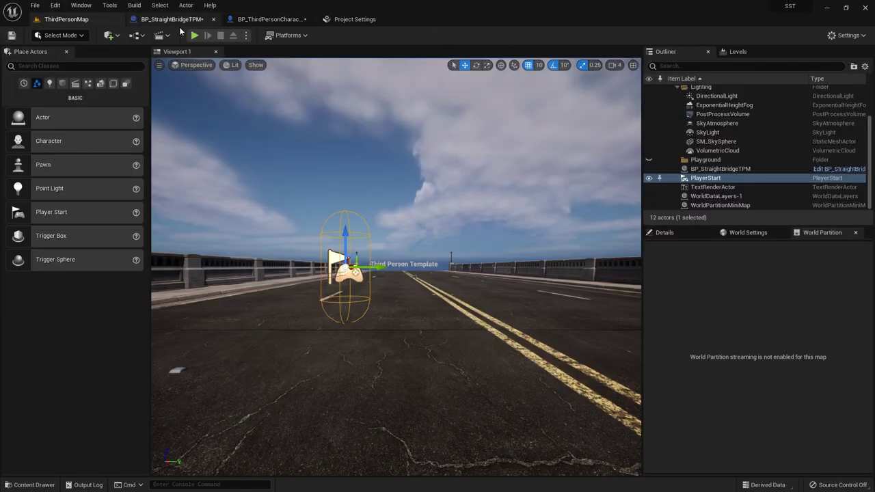
pyautogui.click(193, 35)
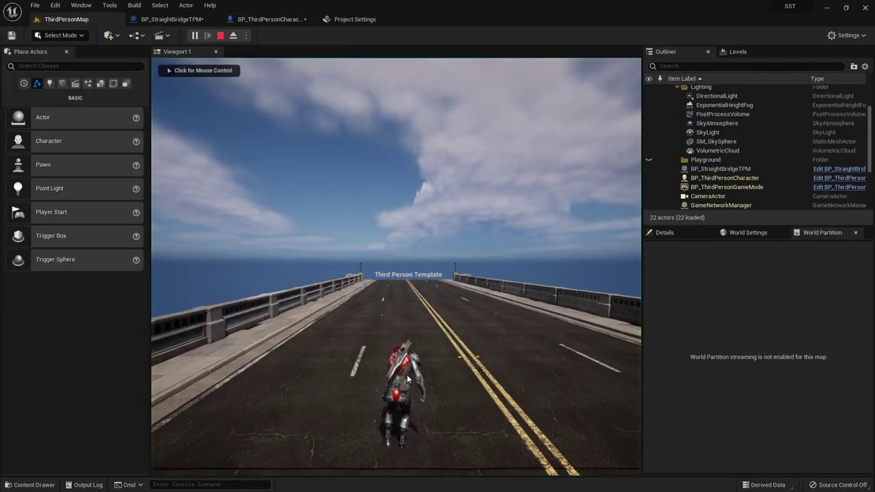
pyautogui.click(274, 135)
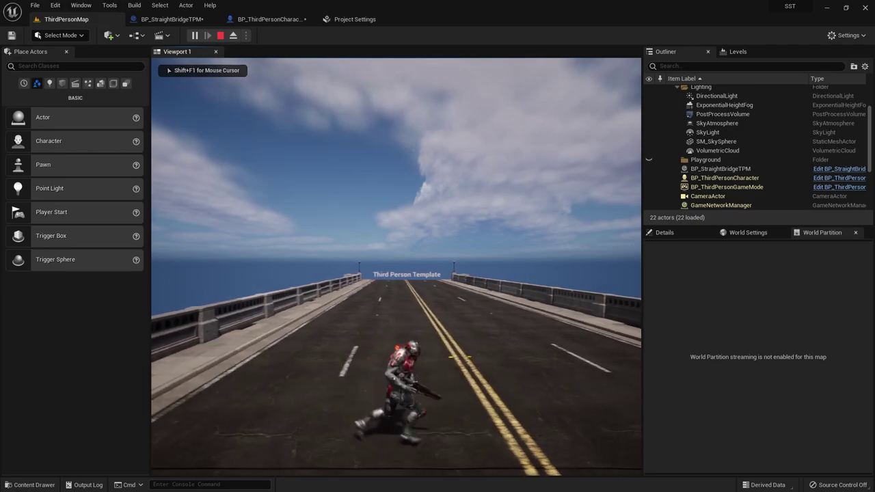
pyautogui.press('w')
pyautogui.press('Escape')
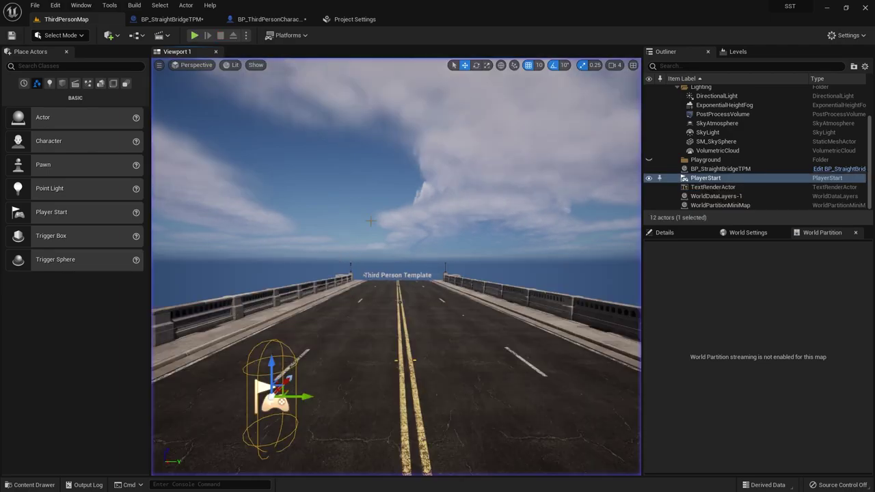
# Step: Close Project Settings and select the FollowCamera component in BP_ThirdPersonCharacter
pyautogui.click(345, 21)
pyautogui.click(274, 20)
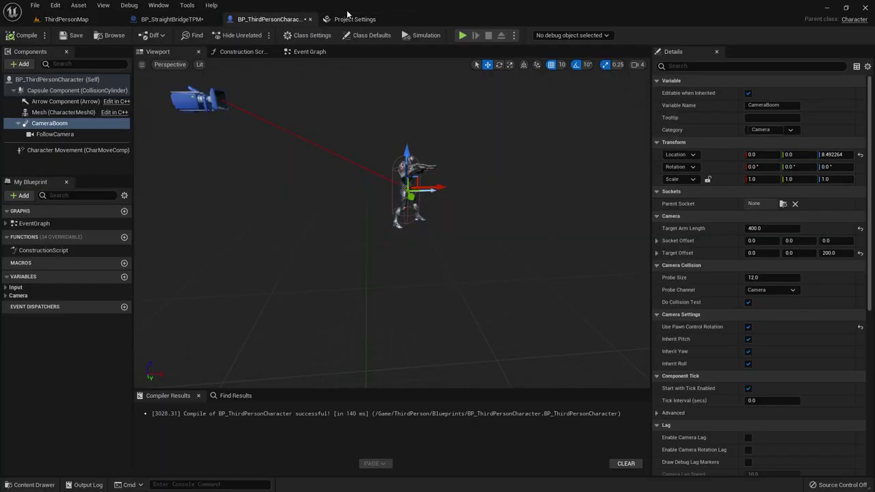
pyautogui.click(383, 19)
pyautogui.click(405, 21)
pyautogui.click(193, 99)
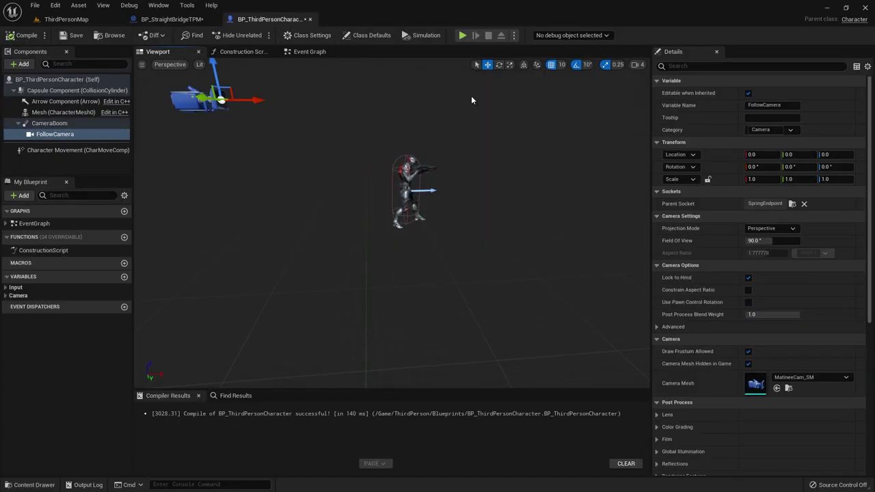
# Step: Rotate the follow camera's pitch down to -30° and start another play-test
pyautogui.click(499, 64)
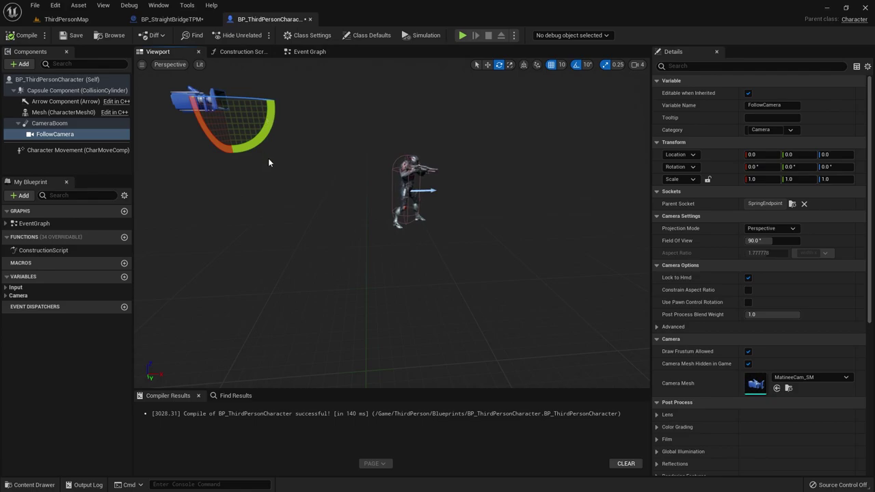
pyautogui.moveTo(222, 154); pyautogui.dragTo(315, 133)
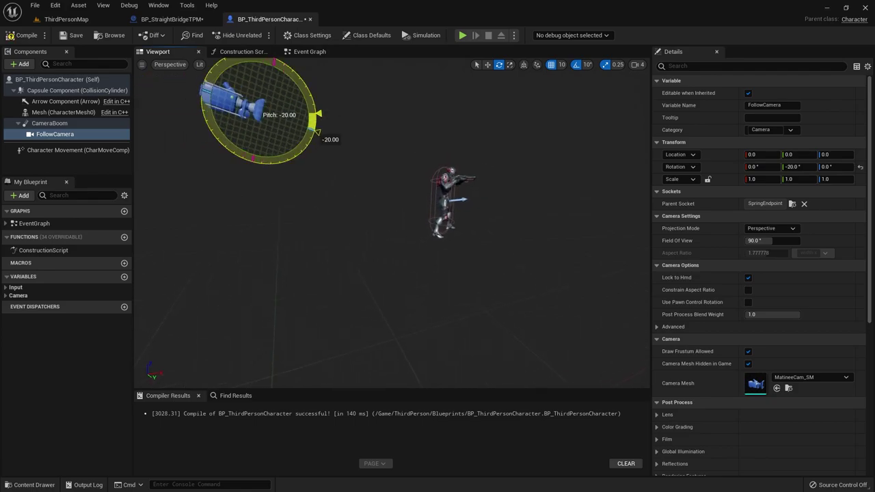
pyautogui.moveTo(316, 132)
pyautogui.mouseDown()
pyautogui.moveTo(315, 141)
pyautogui.moveTo(316, 133)
pyautogui.mouseUp()
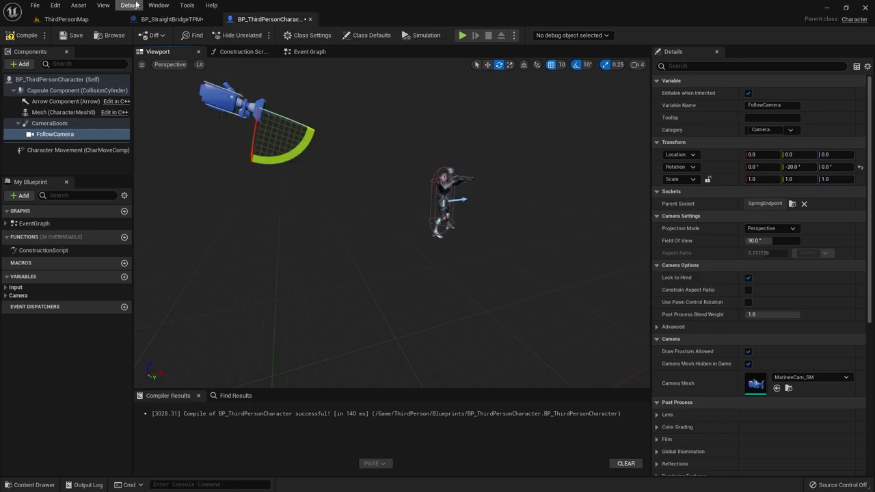
pyautogui.click(28, 38)
pyautogui.click(462, 35)
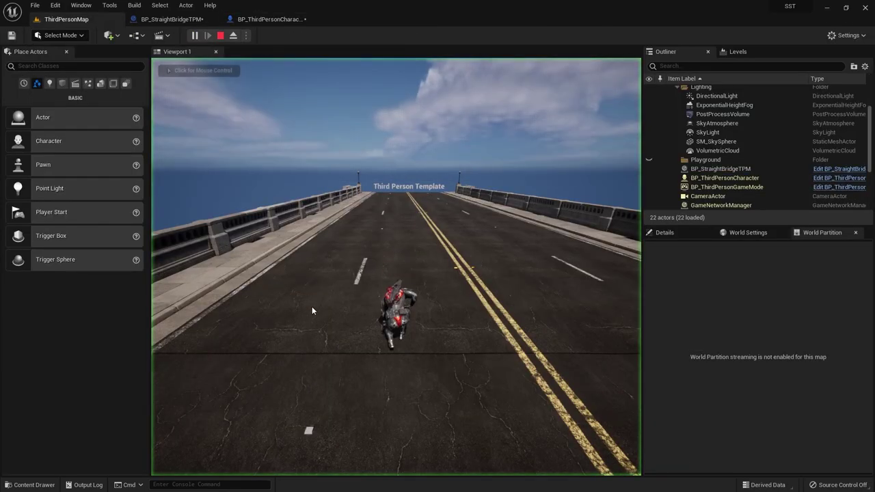
# Step: Run the character across the road with D and A, then stop and reopen BP_ThirdPersonCharacter
pyautogui.click(312, 307)
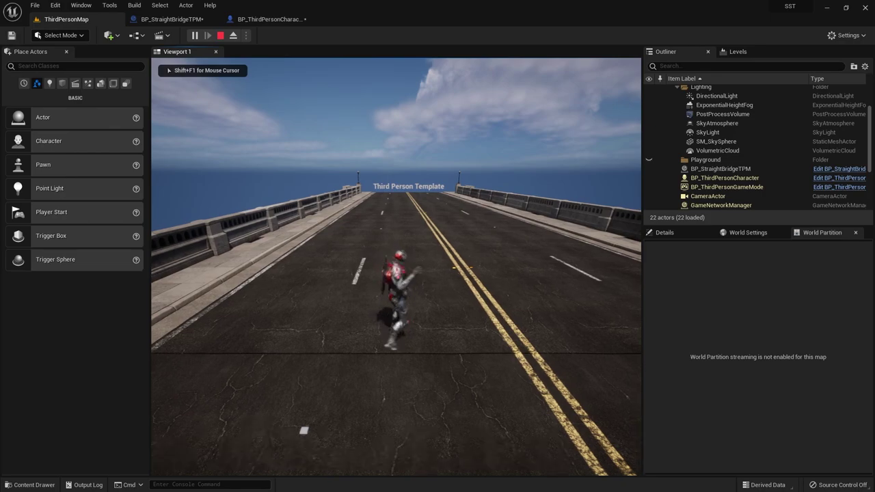
pyautogui.press('d')
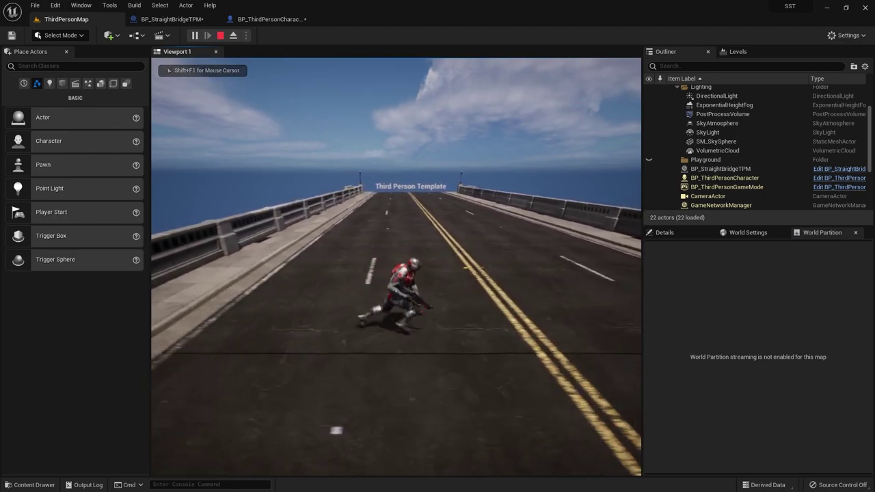
pyautogui.press('a')
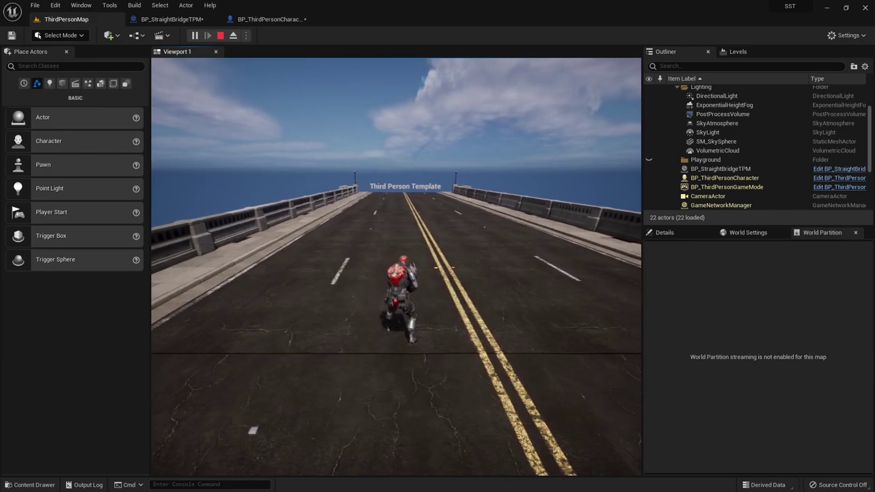
pyautogui.press('Escape')
pyautogui.click(287, 19)
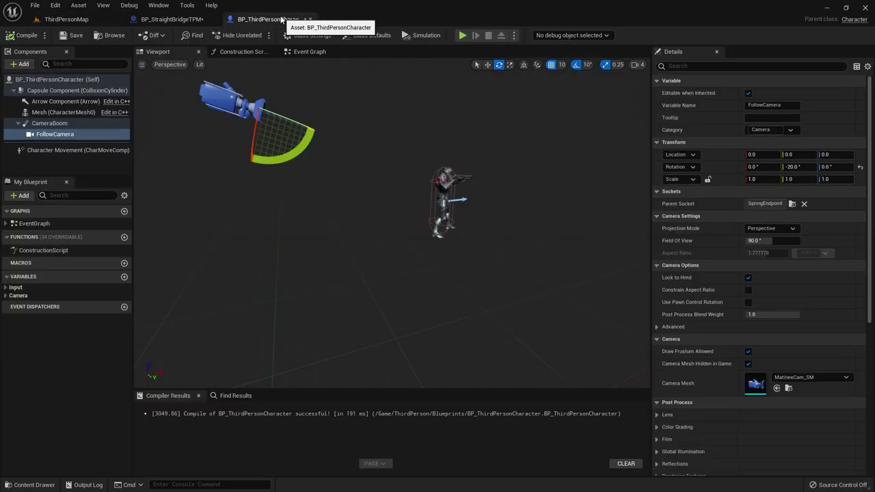
# Step: Select the Character Movement component and scroll through its Details settings
pyautogui.click(55, 151)
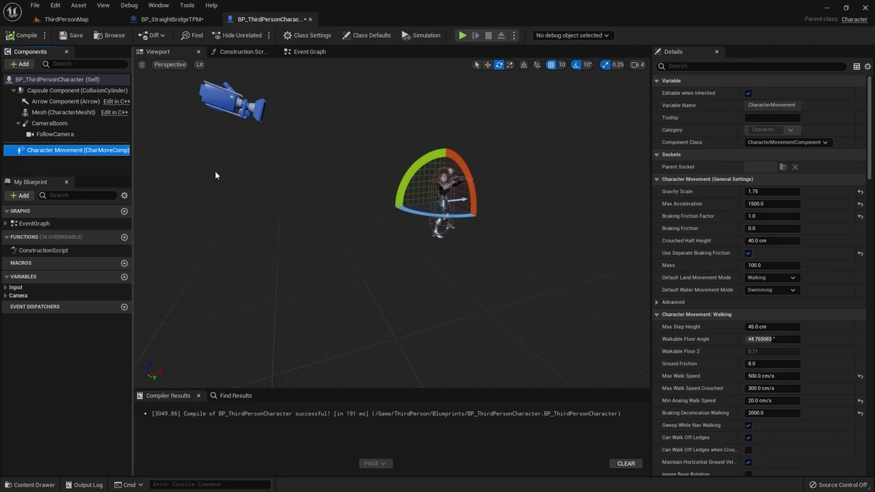
pyautogui.scroll(-2, 730, 198)
pyautogui.scroll(2, 732, 228)
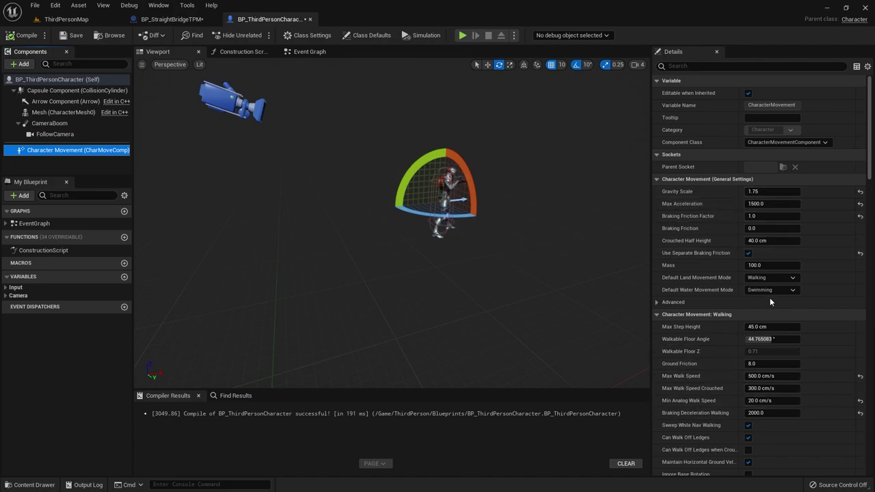
pyautogui.scroll(-3, 693, 357)
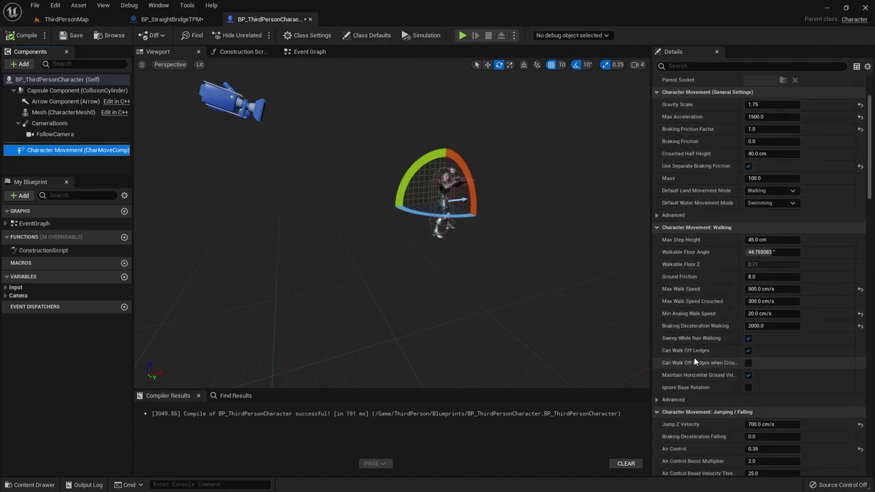
pyautogui.scroll(2, 706, 314)
pyautogui.scroll(-5, 706, 312)
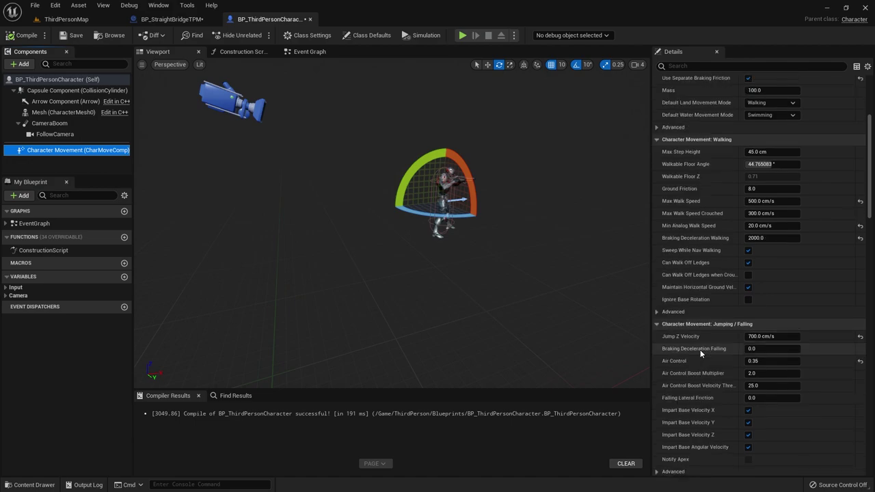
pyautogui.scroll(-3, 700, 349)
pyautogui.scroll(-3, 700, 350)
pyautogui.scroll(-2, 693, 351)
pyautogui.scroll(-2, 686, 368)
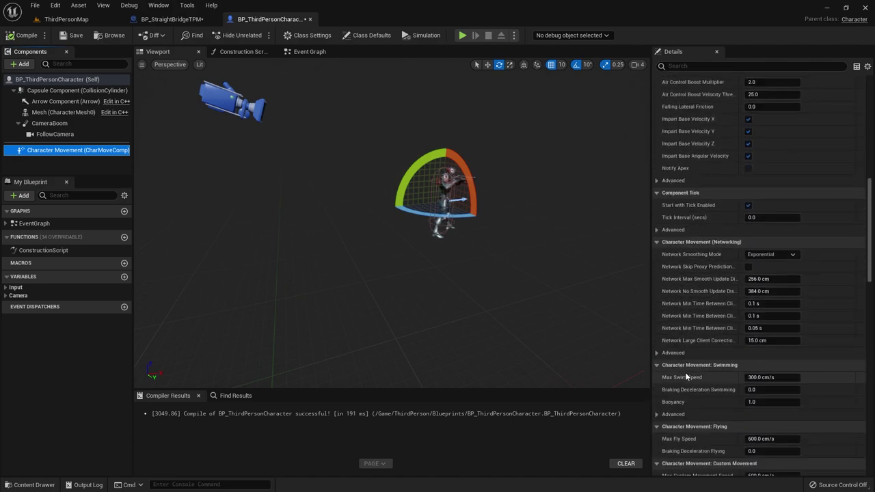
pyautogui.scroll(-1, 685, 375)
pyautogui.scroll(-1, 677, 369)
pyautogui.scroll(-2, 679, 341)
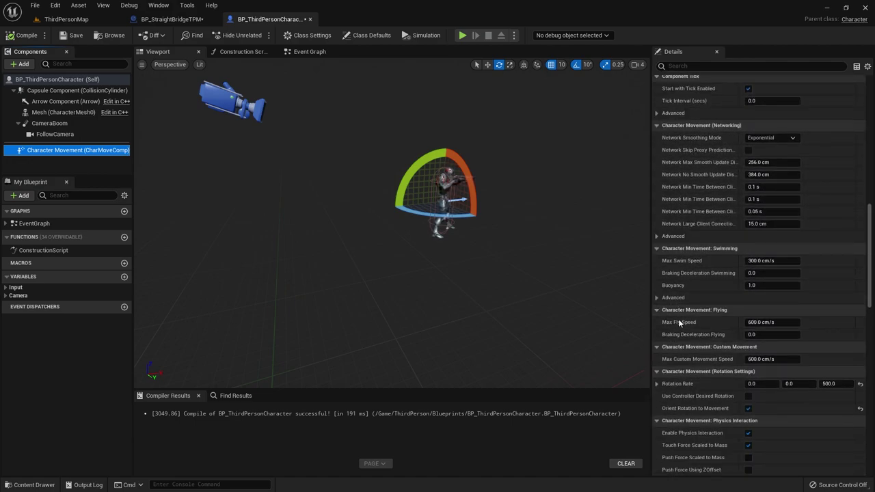
pyautogui.scroll(-2, 699, 393)
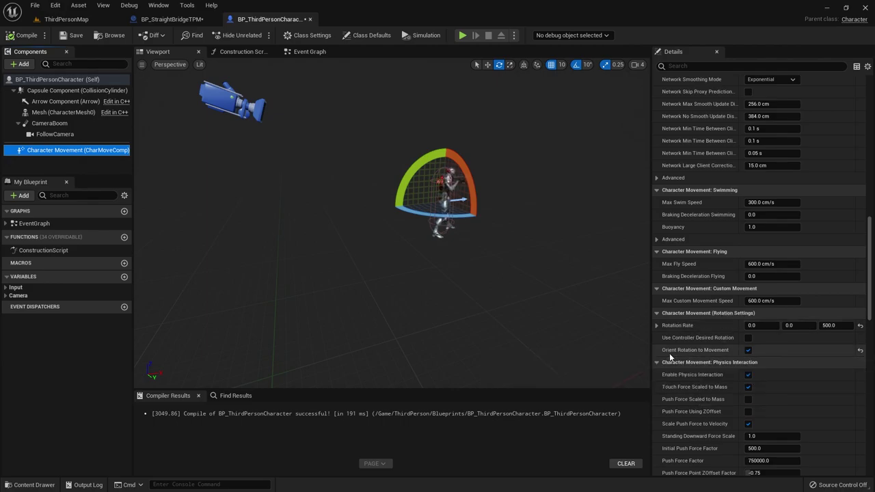
# Step: Switch off Orient Rotation to Movement, filter Details by 'orie', and save BP_ThirdPersonCharacter
pyautogui.moveTo(692, 356)
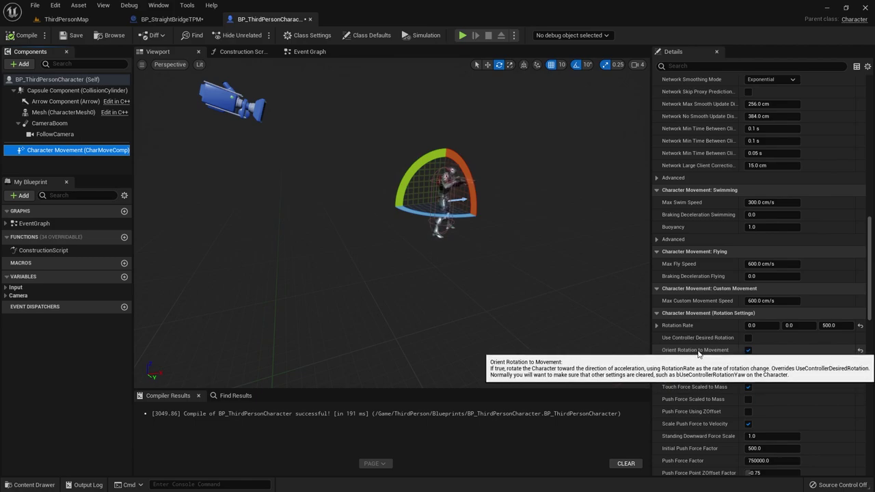
pyautogui.click(748, 350)
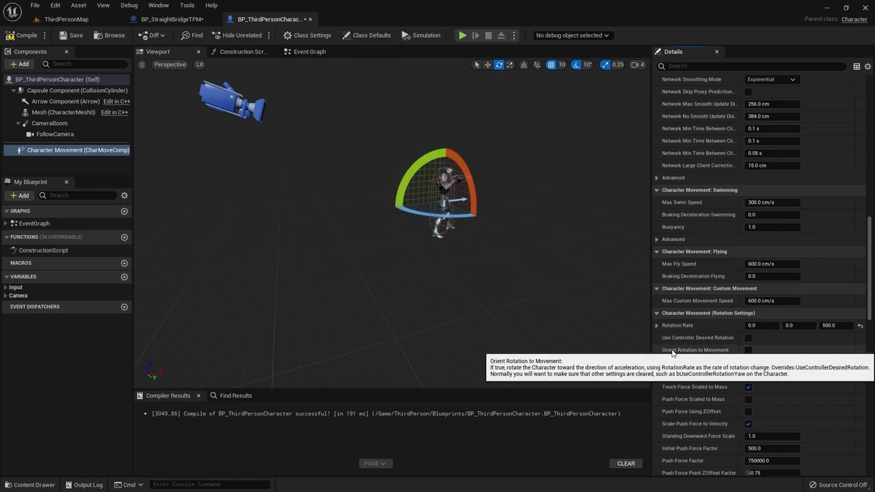
pyautogui.write('ori')
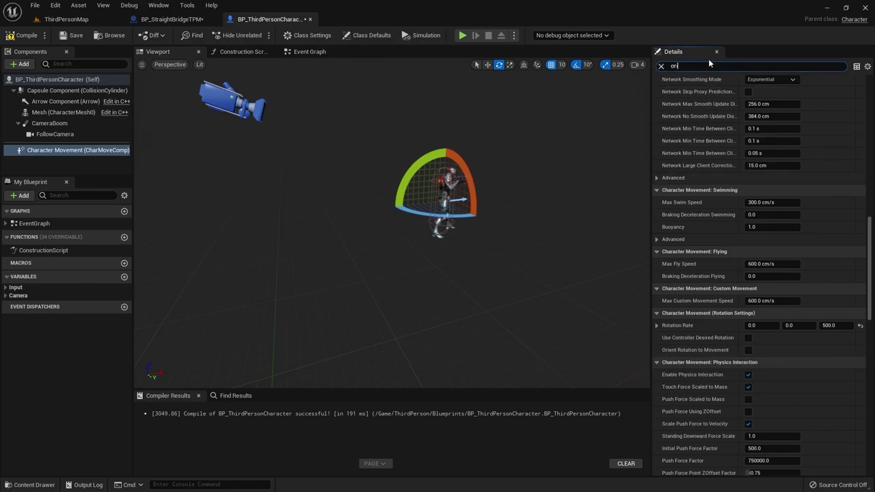
pyautogui.write('e')
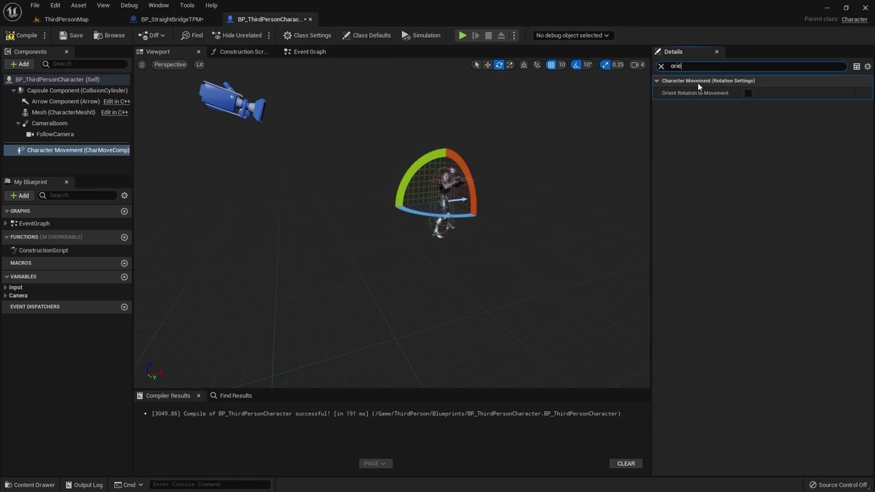
pyautogui.click(748, 93)
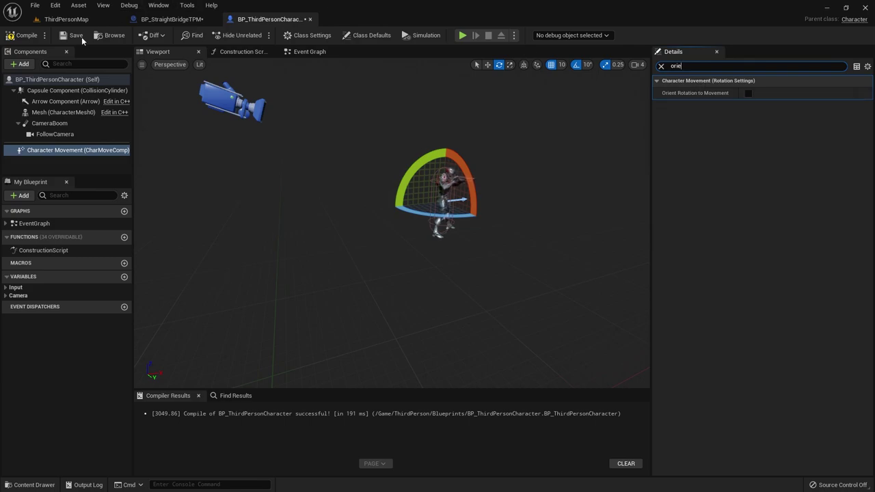
pyautogui.click(27, 35)
# Step: Back on ThirdPersonMap, play-test the bridge, steer the running character with W, then stop
pyautogui.click(56, 21)
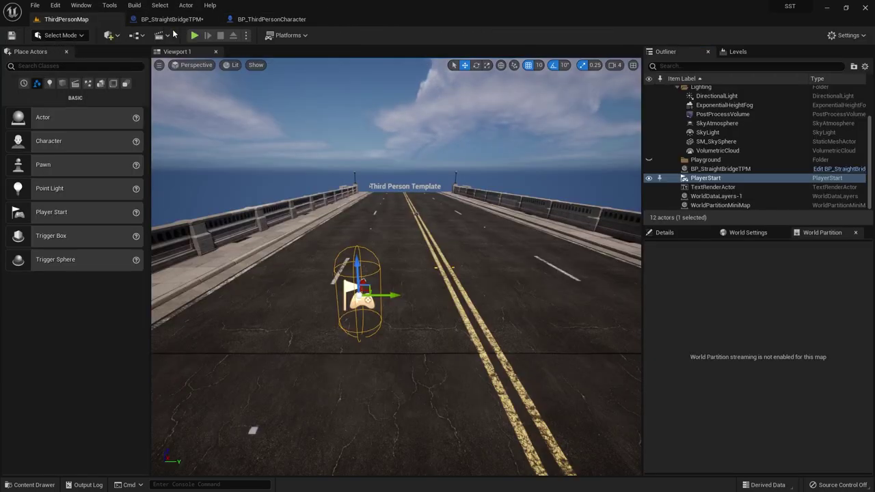
pyautogui.click(195, 35)
pyautogui.press('w')
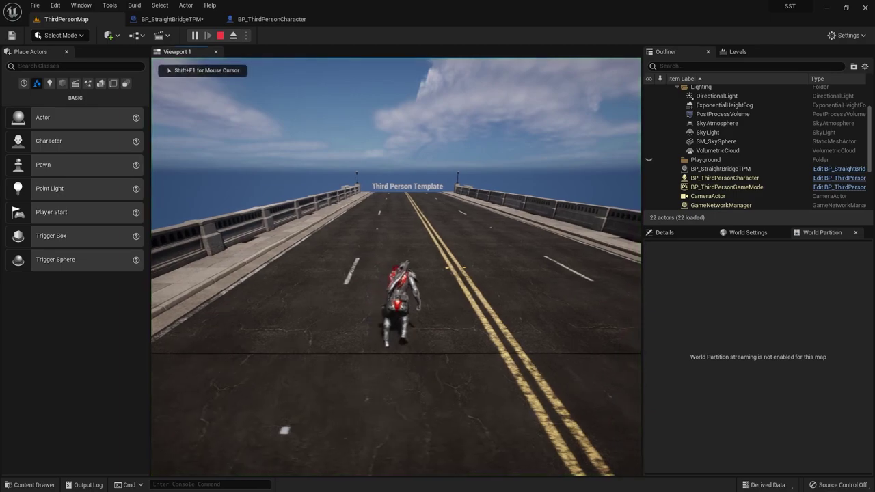
pyautogui.press('w')
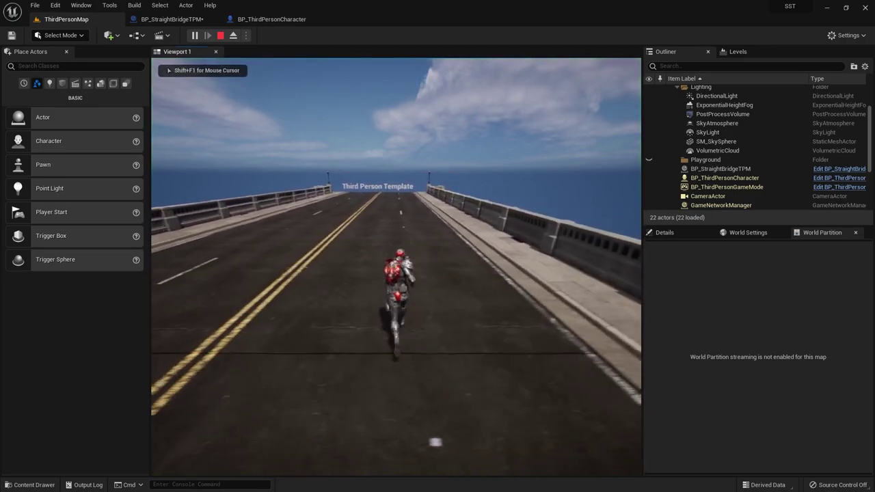
pyautogui.press('w')
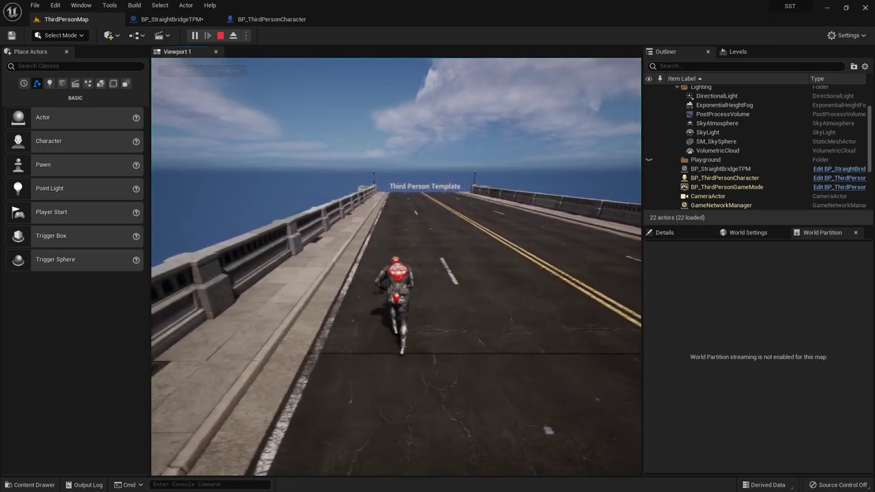
pyautogui.press('w')
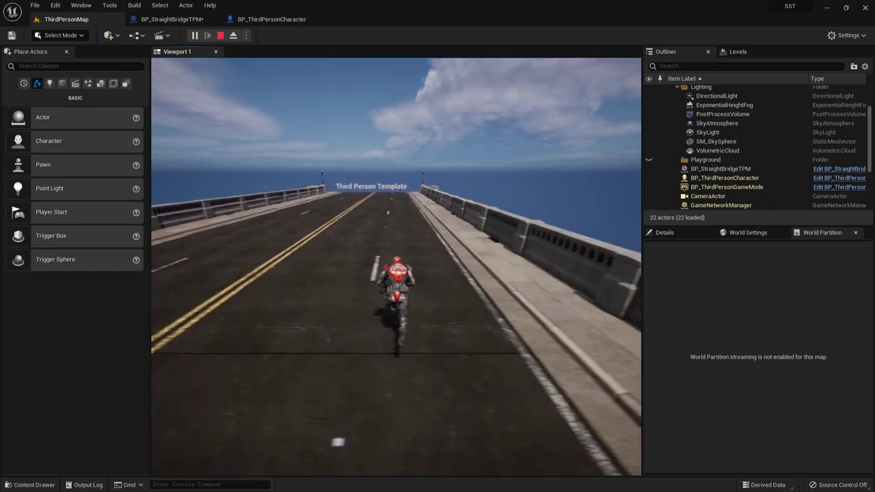
pyautogui.press('w')
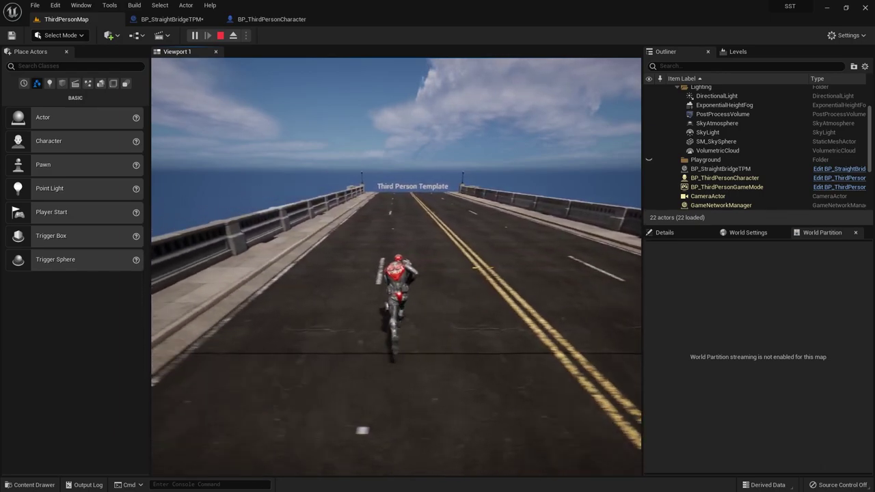
pyautogui.press('w')
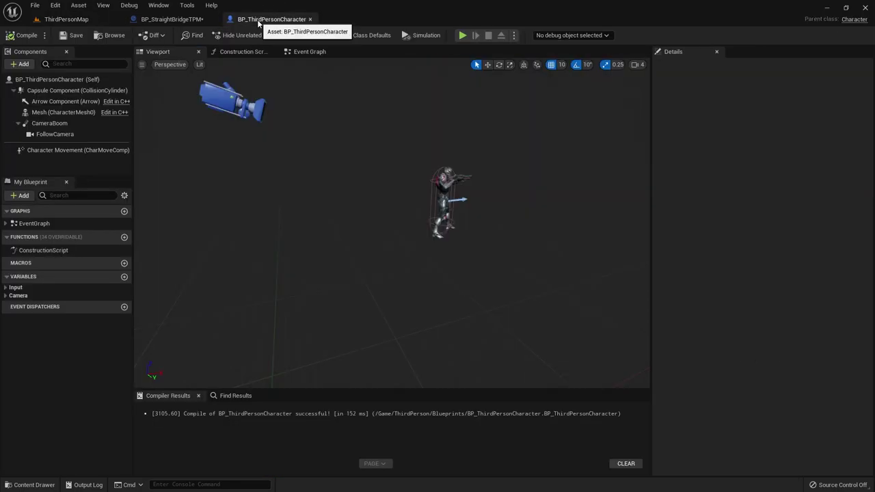
# Step: In BP_ThirdPersonCharacter, select Character Movement and clear the 'orie' filter to show all settings
pyautogui.click(271, 19)
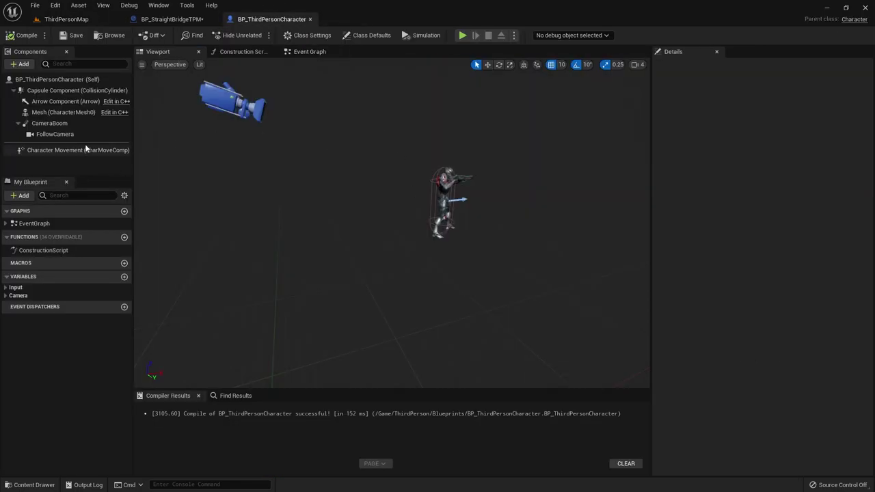
pyautogui.click(47, 150)
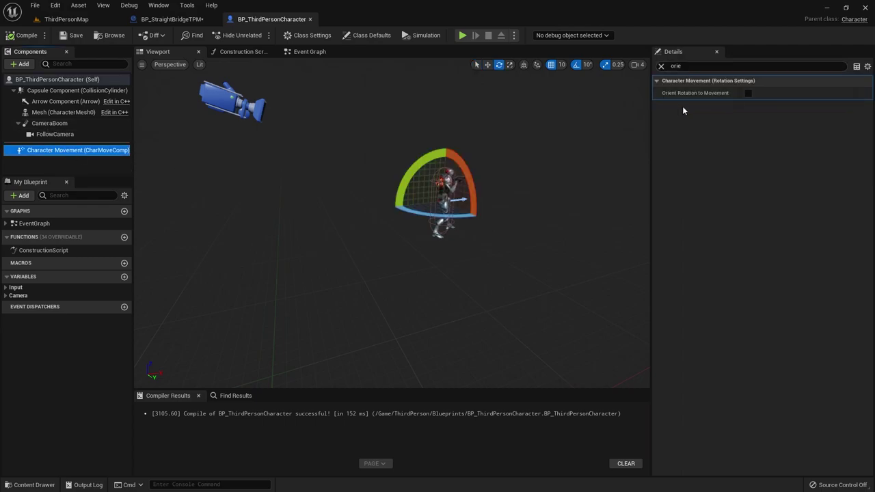
pyautogui.click(677, 66)
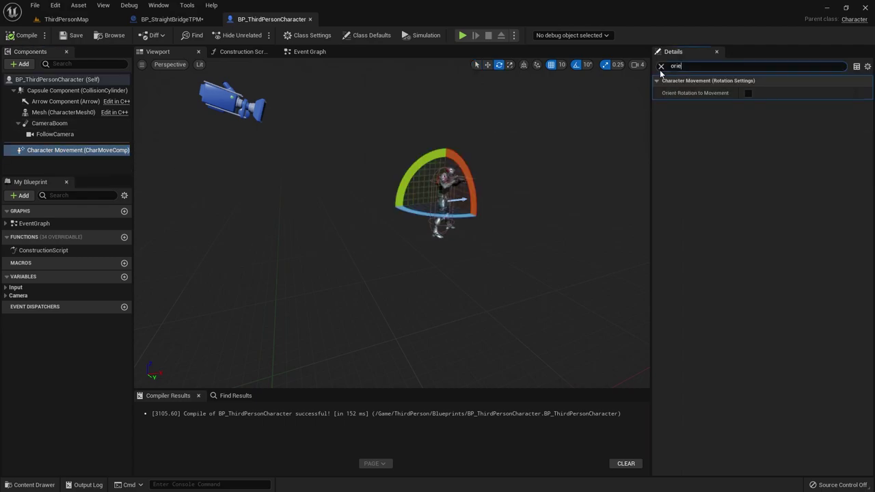
pyautogui.click(661, 66)
pyautogui.scroll(-5, 697, 218)
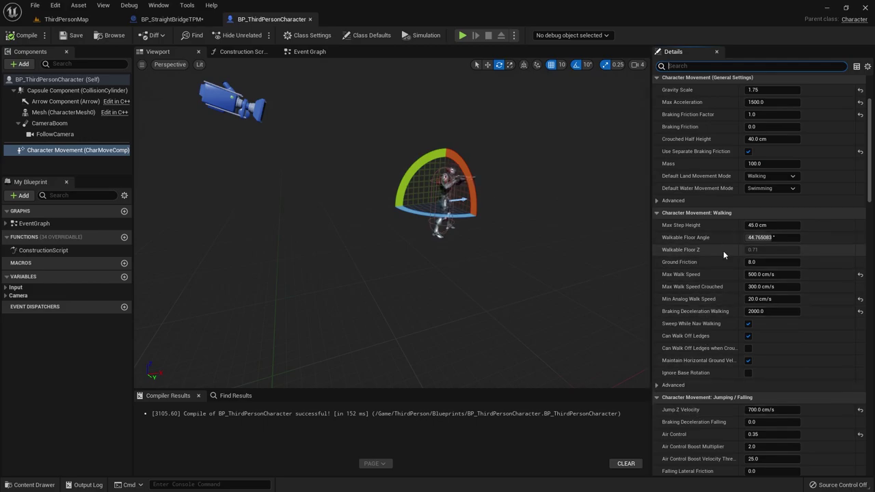
pyautogui.click(81, 23)
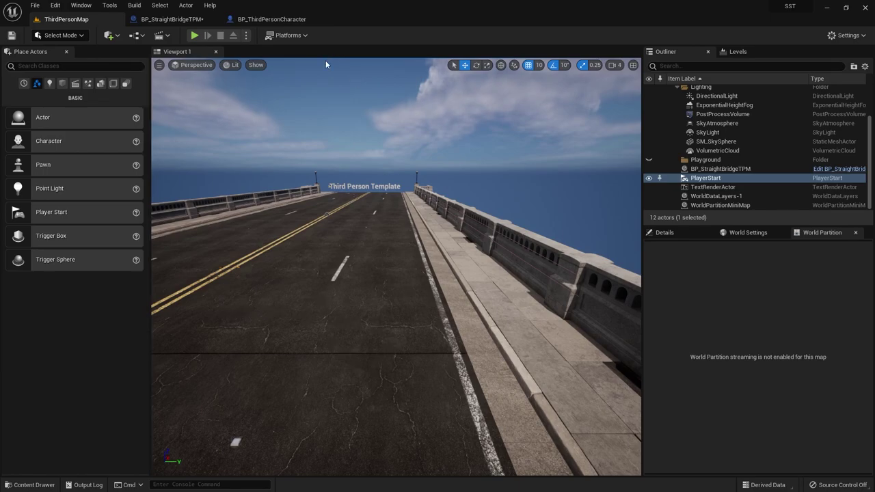
pyautogui.click(288, 18)
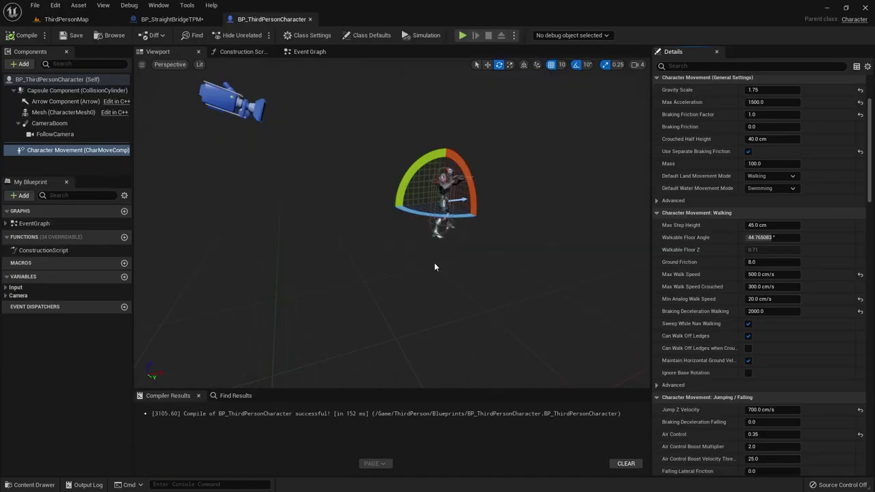
# Step: Place an Event Tick node in the Event Graph and position it slightly higher
pyautogui.click(309, 52)
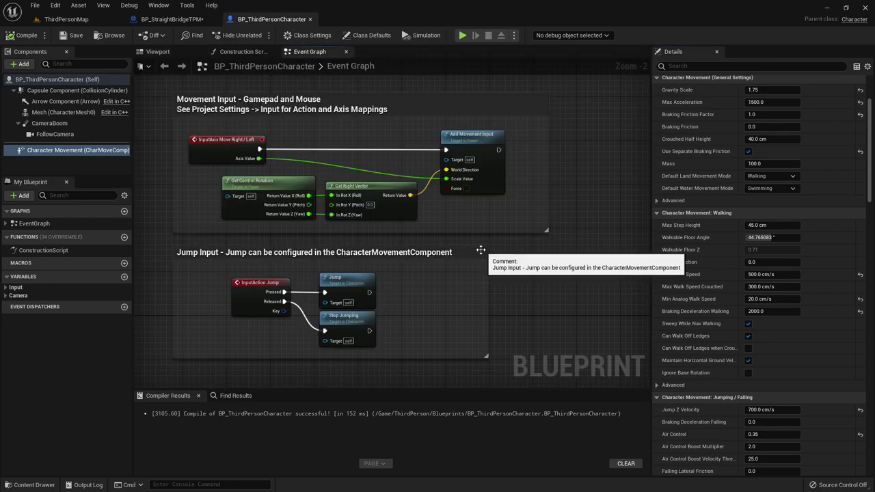
pyautogui.moveTo(504, 296)
pyautogui.mouseDown(button='right')
pyautogui.moveTo(536, 283)
pyautogui.moveTo(376, 340)
pyautogui.mouseUp(button='right')
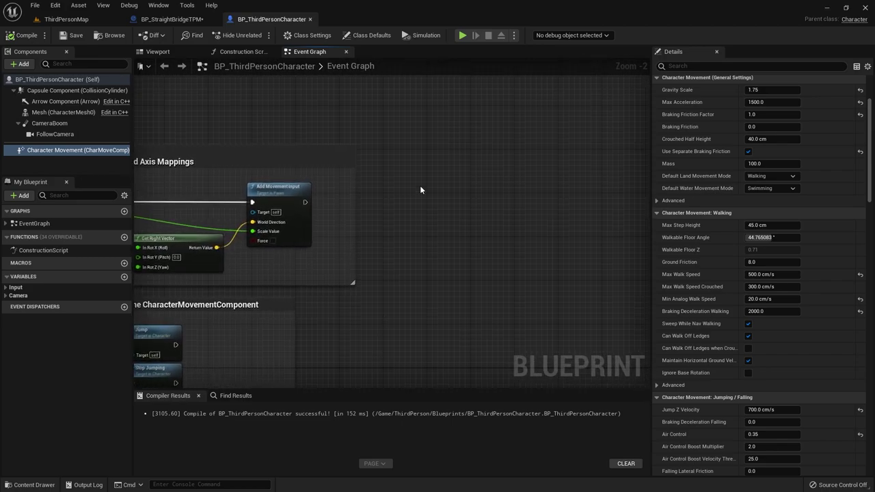
pyautogui.rightClick(420, 185)
pyautogui.write('event t')
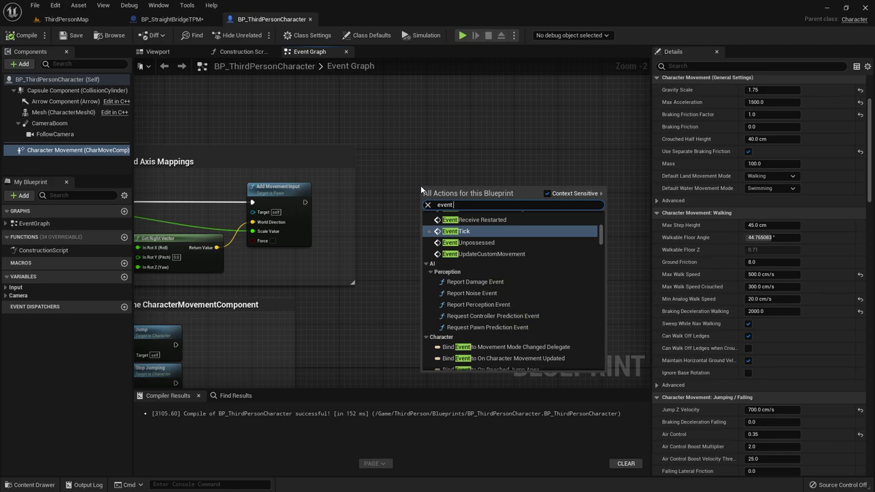
pyautogui.press('Return')
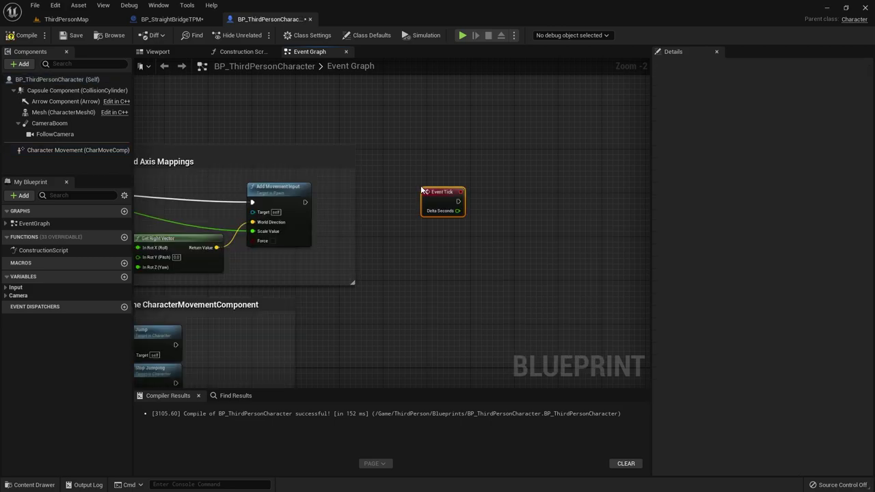
pyautogui.scroll(2, 373, 207)
pyautogui.moveTo(373, 207); pyautogui.dragTo(338, 203, button='right')
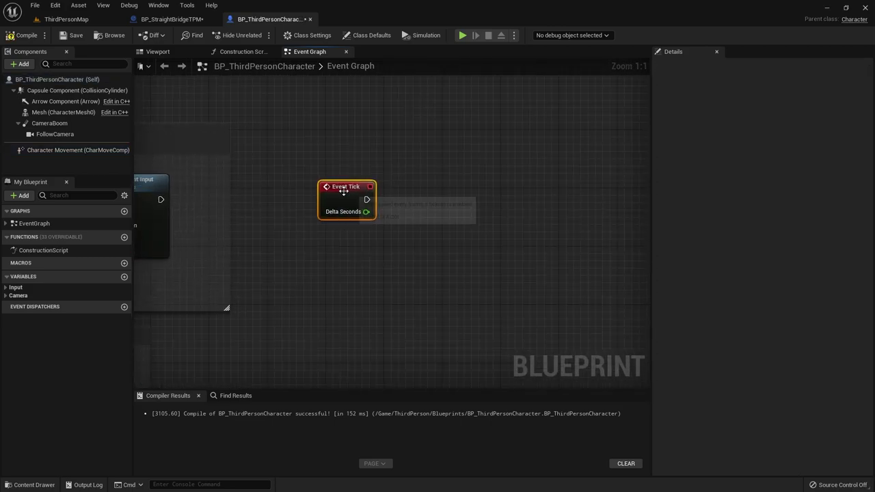
pyautogui.moveTo(343, 199)
pyautogui.mouseDown()
pyautogui.moveTo(343, 162)
pyautogui.moveTo(350, 170)
pyautogui.mouseUp()
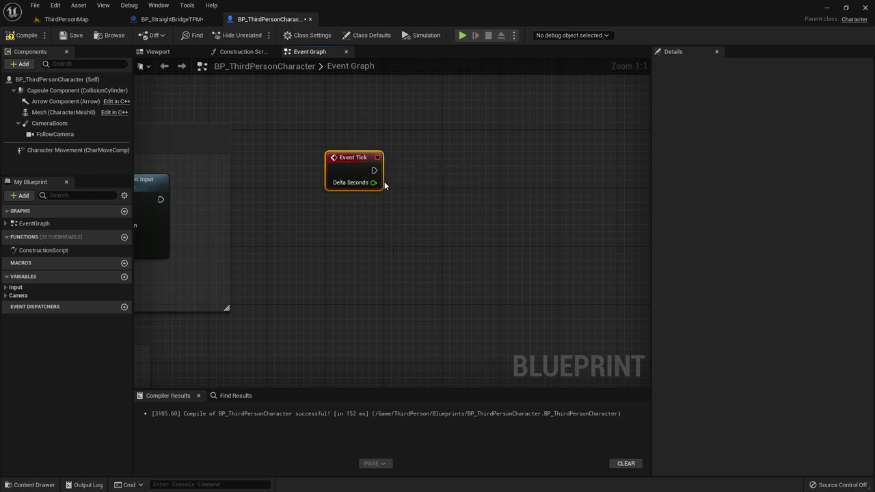
# Step: From Event Tick's exec pin, add an Add Movement Input node
pyautogui.moveTo(452, 172); pyautogui.dragTo(513, 171)
pyautogui.write('add mov')
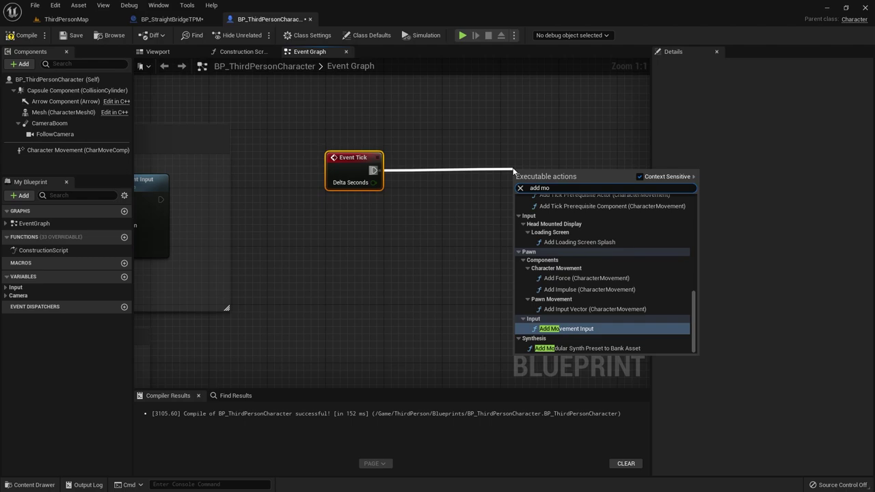
pyautogui.write('men')
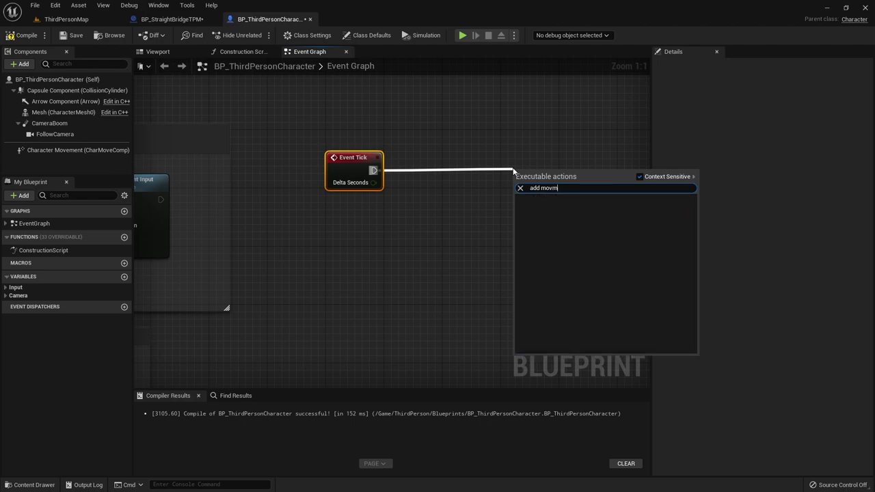
pyautogui.press('BackSpace')
pyautogui.write('ent')
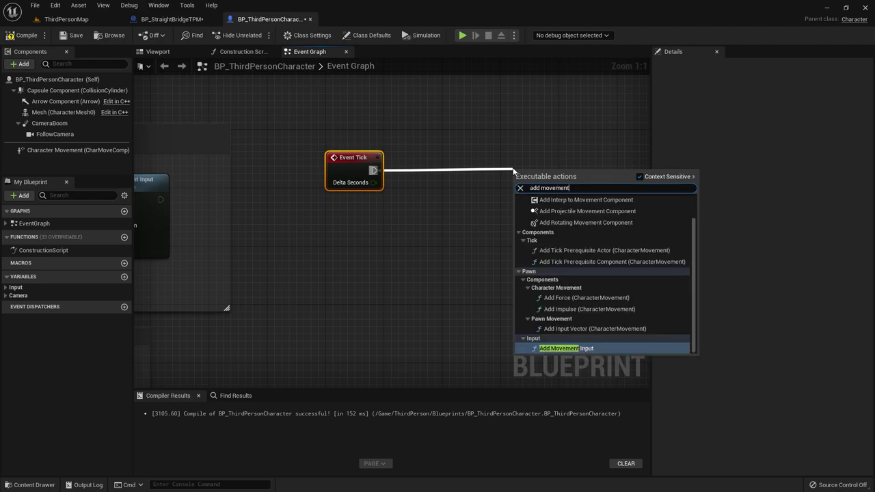
pyautogui.write(' inp')
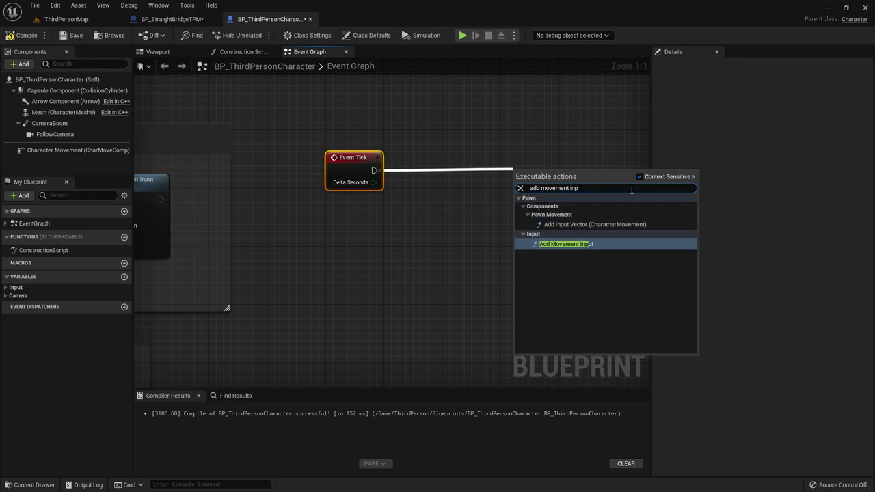
pyautogui.click(574, 245)
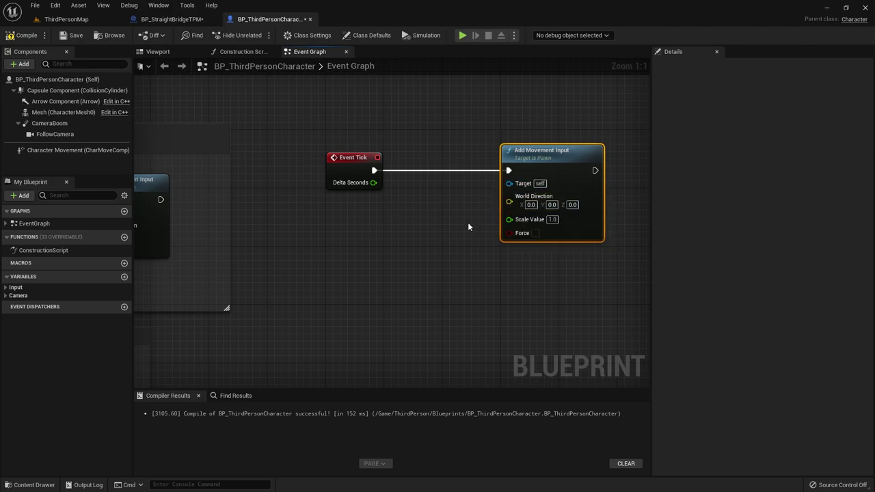
# Step: Add a Get Actor Forward Vector node below Event Tick and nudge it up-left
pyautogui.rightClick(353, 240)
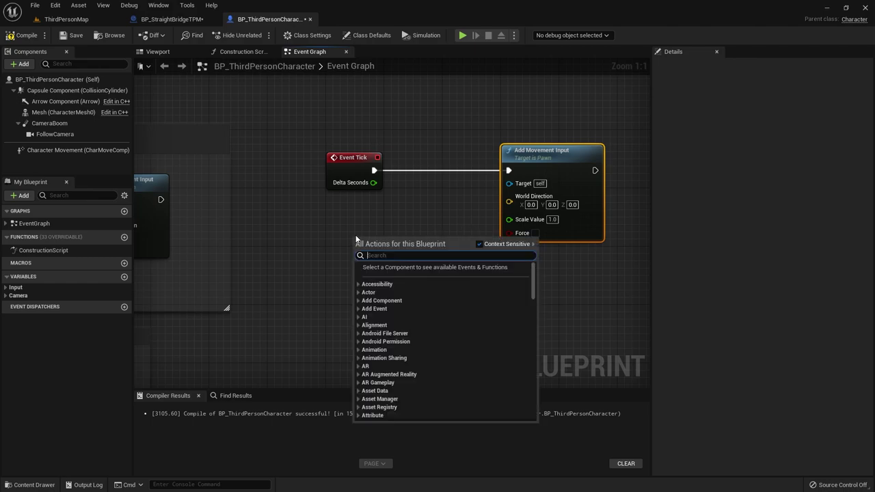
pyautogui.write('get actor')
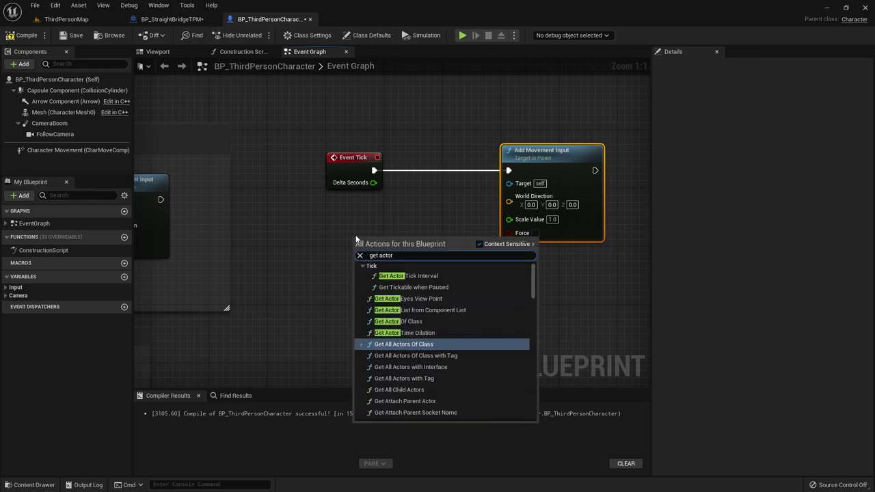
pyautogui.write(' f')
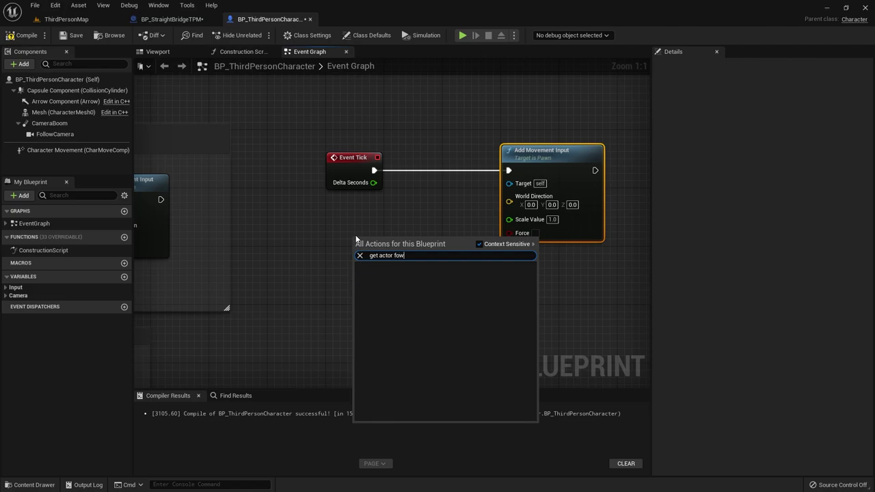
pyautogui.write('orwa')
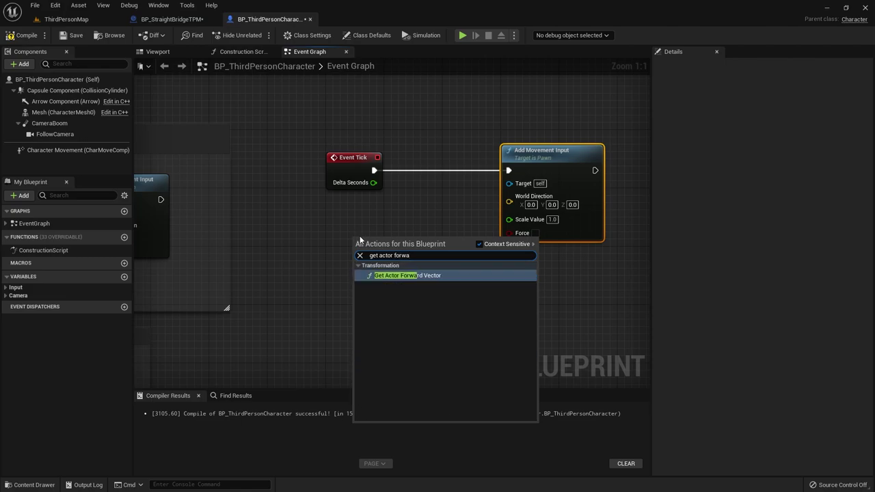
pyautogui.click(412, 279)
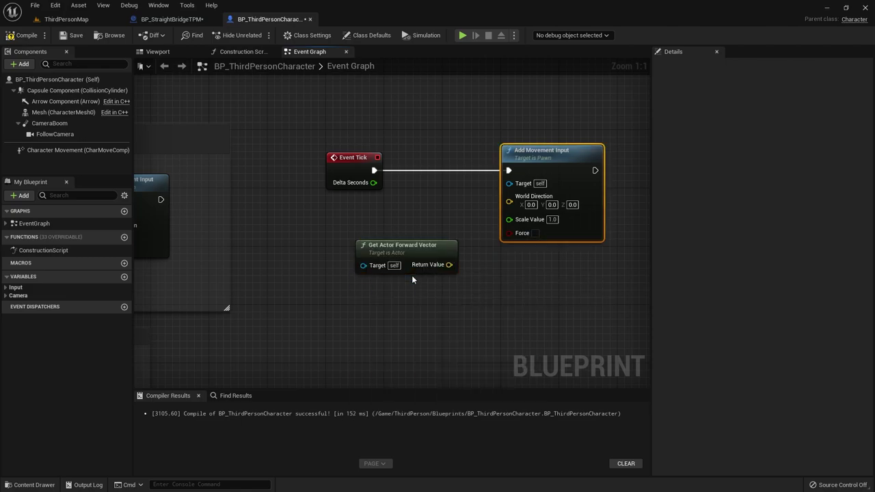
pyautogui.moveTo(390, 249); pyautogui.dragTo(368, 234)
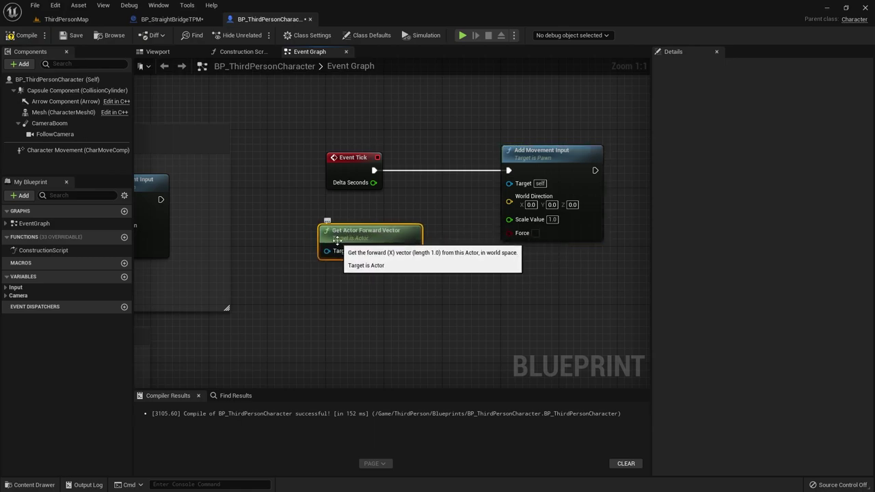
# Step: Check the character's Viewport preview and select its capsule component
pyautogui.click(171, 19)
pyautogui.click(270, 20)
pyautogui.click(158, 51)
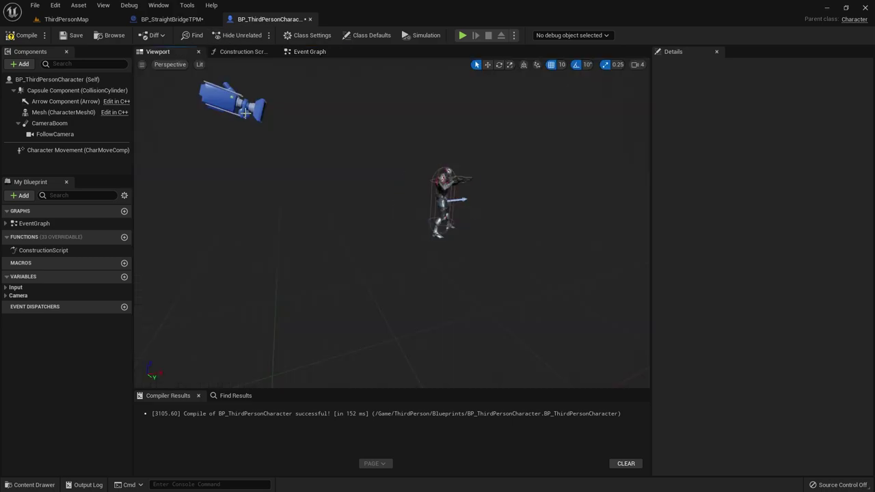
pyautogui.moveTo(410, 205)
pyautogui.mouseDown()
pyautogui.moveTo(347, 193)
pyautogui.moveTo(386, 199)
pyautogui.mouseUp()
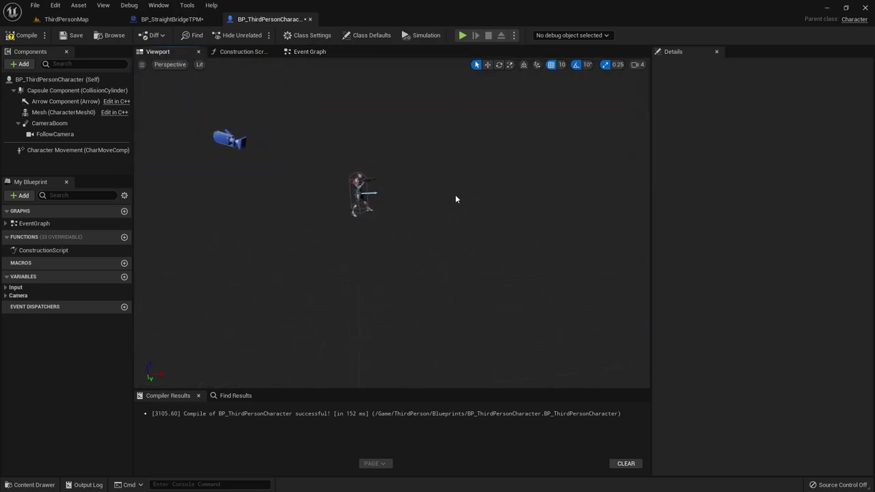
pyautogui.click(358, 205)
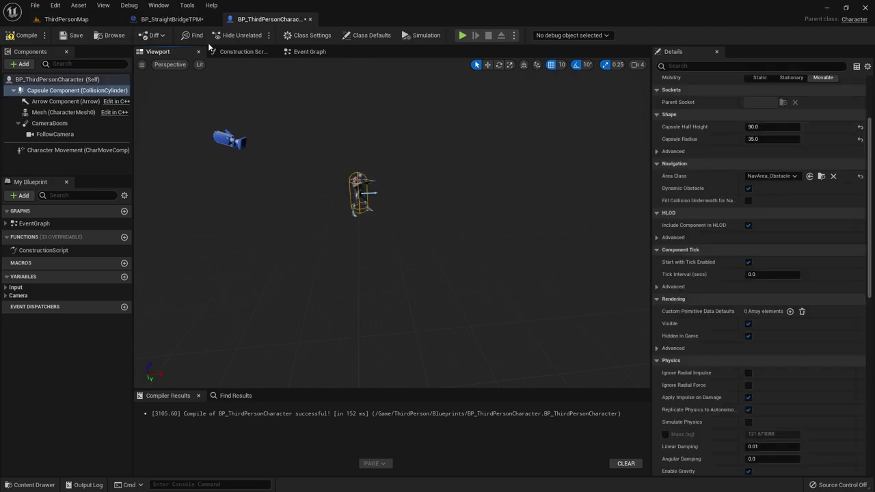
pyautogui.click(304, 52)
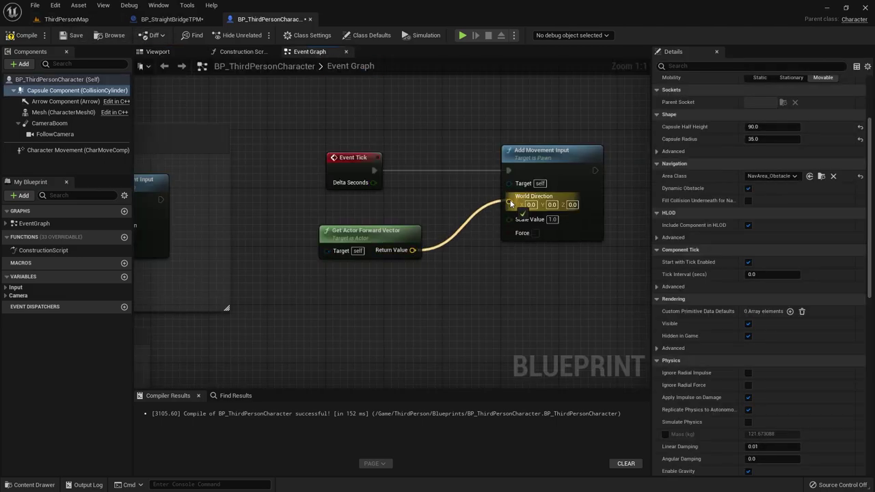
# Step: Wire Get Actor Forward Vector into Add Movement Input's World Direction and compile the blueprint
pyautogui.moveTo(413, 251); pyautogui.dragTo(509, 196)
pyautogui.moveTo(337, 161); pyautogui.dragTo(328, 160)
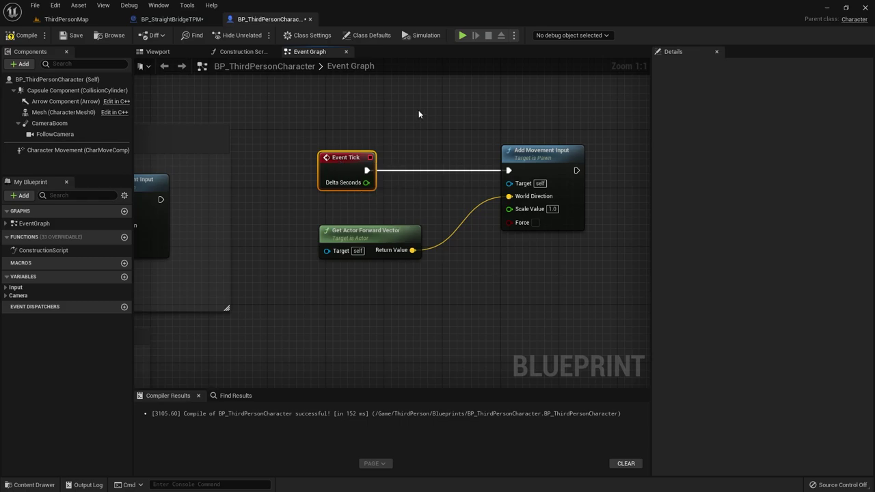
pyautogui.moveTo(321, 121); pyautogui.dragTo(550, 299)
pyautogui.click(506, 296)
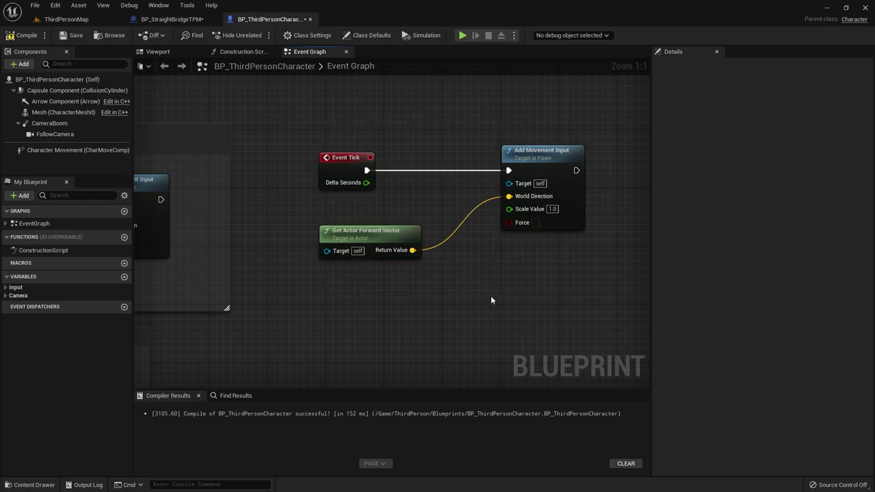
pyautogui.click(346, 162)
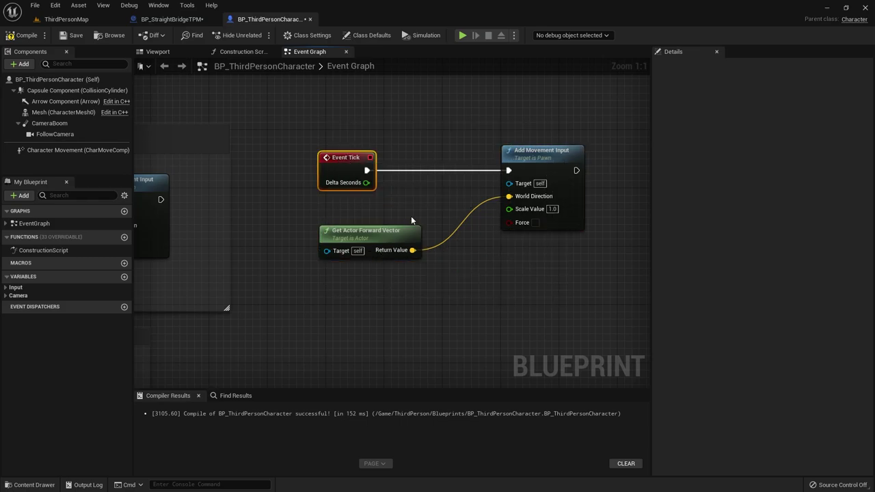
pyautogui.click(553, 164)
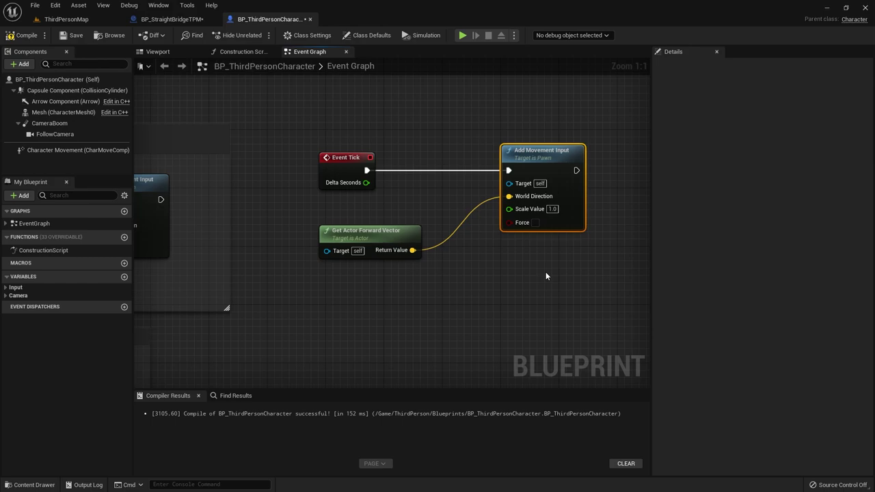
pyautogui.click(335, 237)
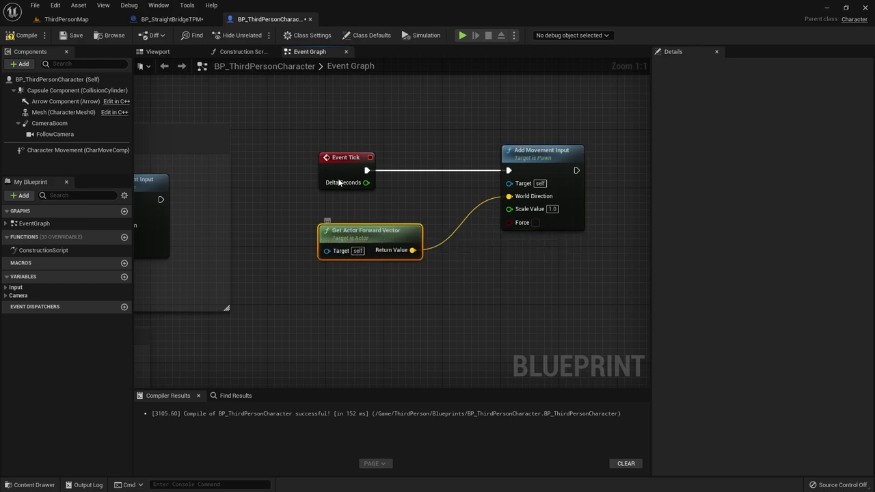
pyautogui.click(158, 51)
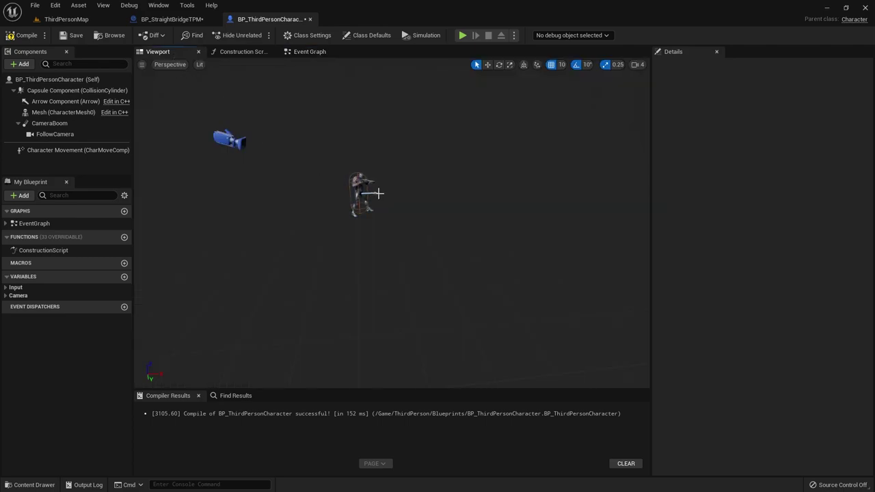
pyautogui.click(331, 52)
pyautogui.click(36, 39)
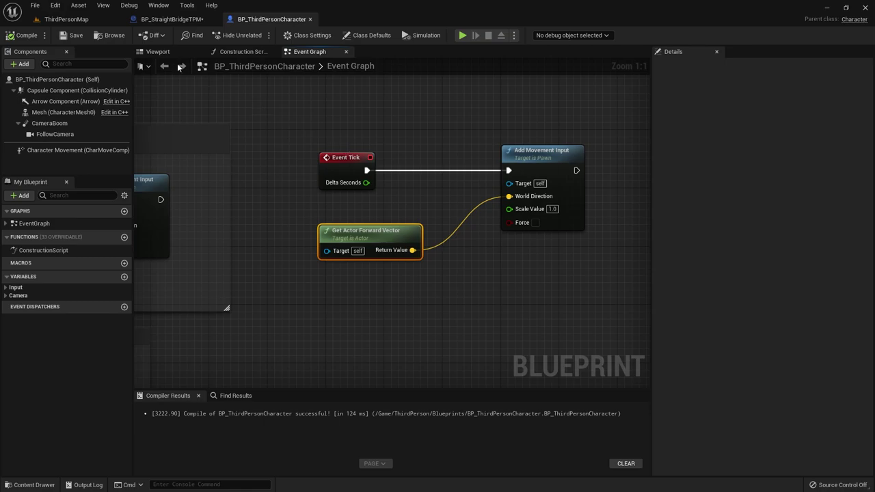
# Step: Play-test ThirdPersonMap with Alt+P to watch the character auto-run, then stop with Escape
pyautogui.click(66, 19)
pyautogui.hotkey('alt', 'p')
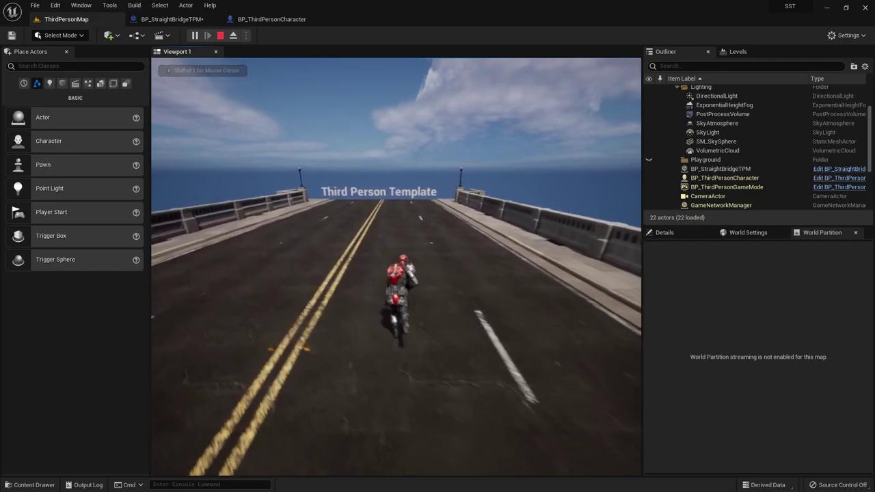
pyautogui.press('Escape')
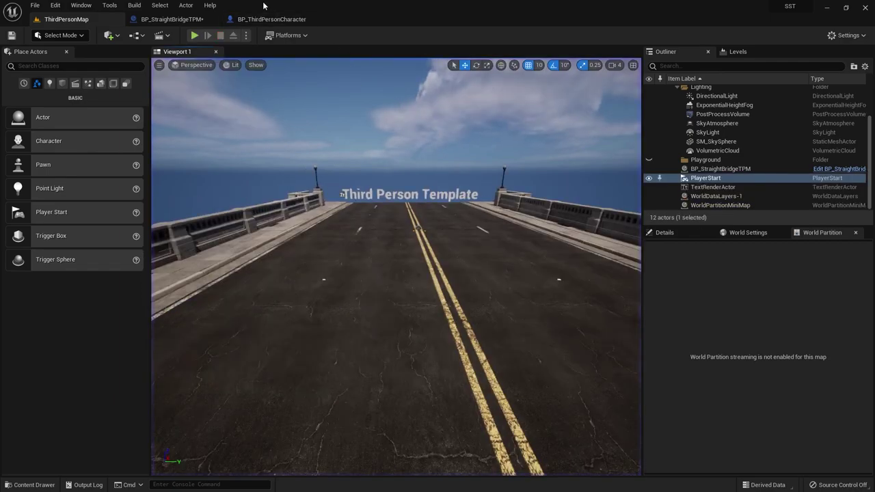
# Step: In the character's graph, move the Get Actor Forward Vector node up-right, then undo it
pyautogui.click(270, 19)
pyautogui.moveTo(386, 229); pyautogui.dragTo(401, 214)
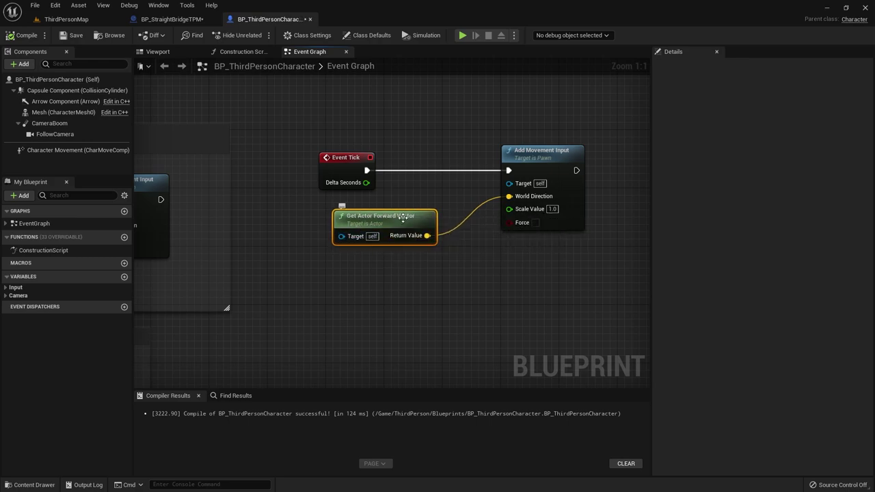
pyautogui.hotkey('ctrl', 'z')
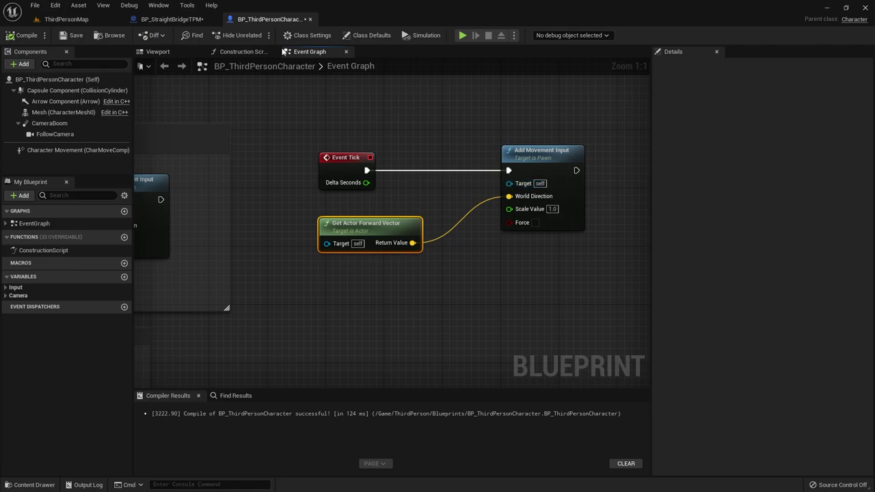
# Step: Shift Get Actor Forward Vector up-right, save BP_ThirdPersonCharacter, and go back to ThirdPersonMap
pyautogui.click(158, 51)
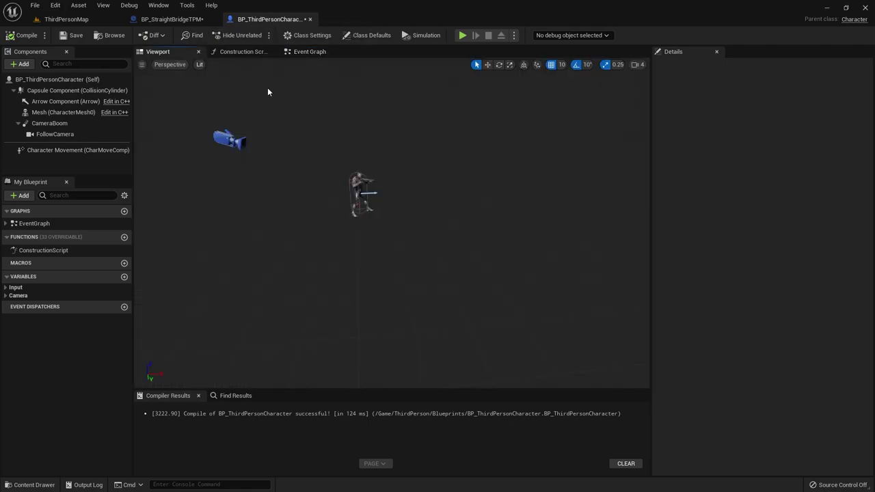
pyautogui.click(308, 53)
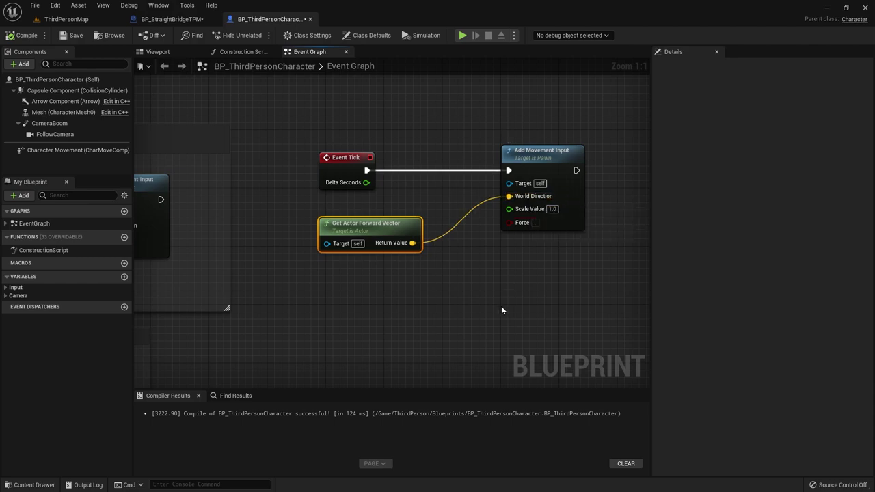
pyautogui.moveTo(378, 238); pyautogui.dragTo(414, 224)
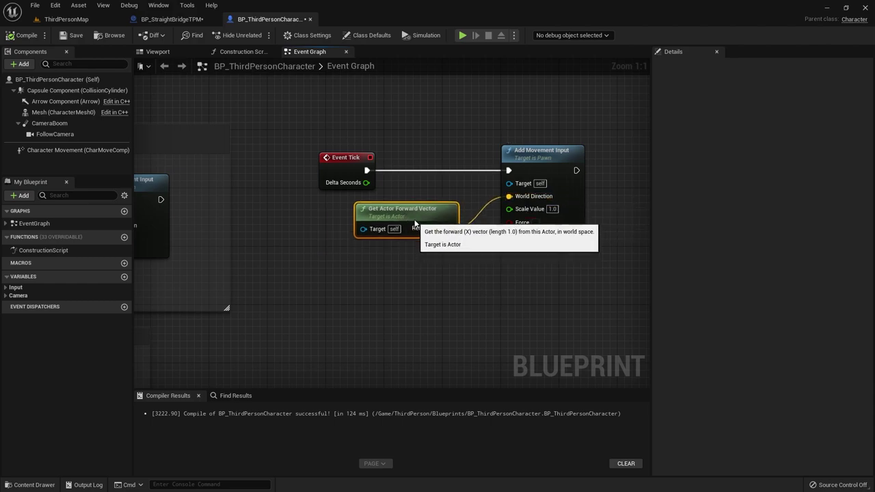
pyautogui.click(361, 332)
pyautogui.click(75, 35)
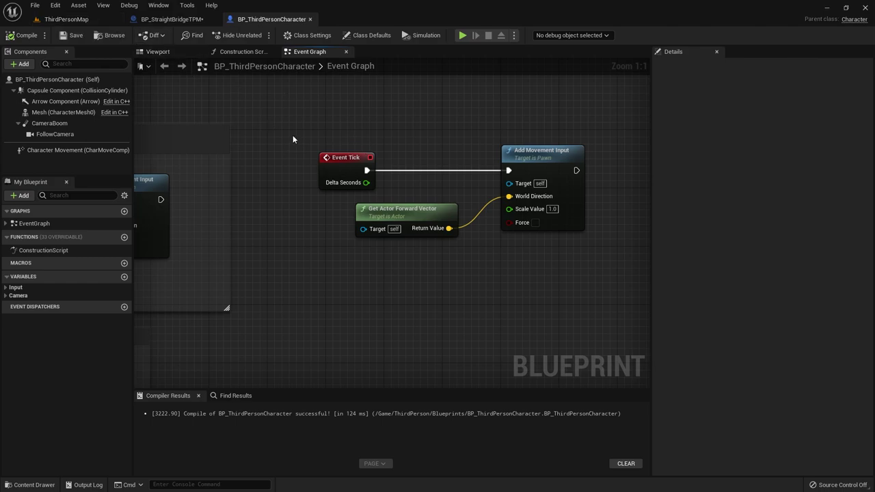
pyautogui.click(64, 15)
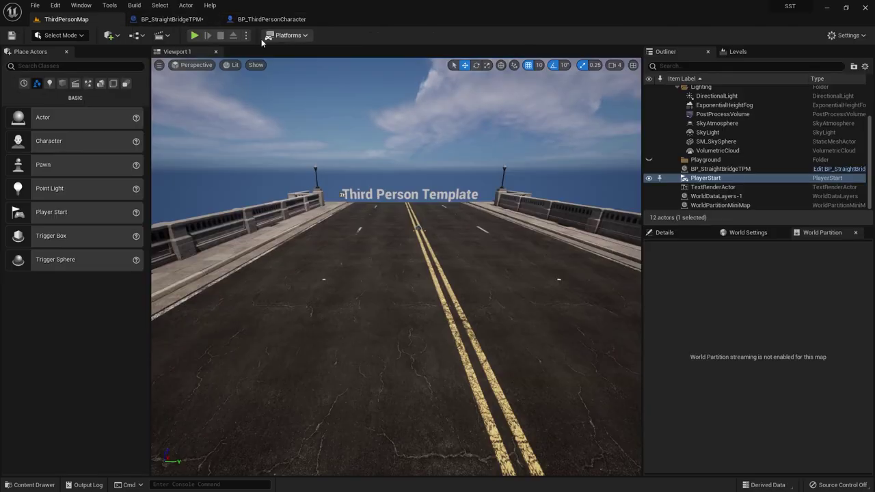
pyautogui.click(194, 35)
pyautogui.click(367, 246)
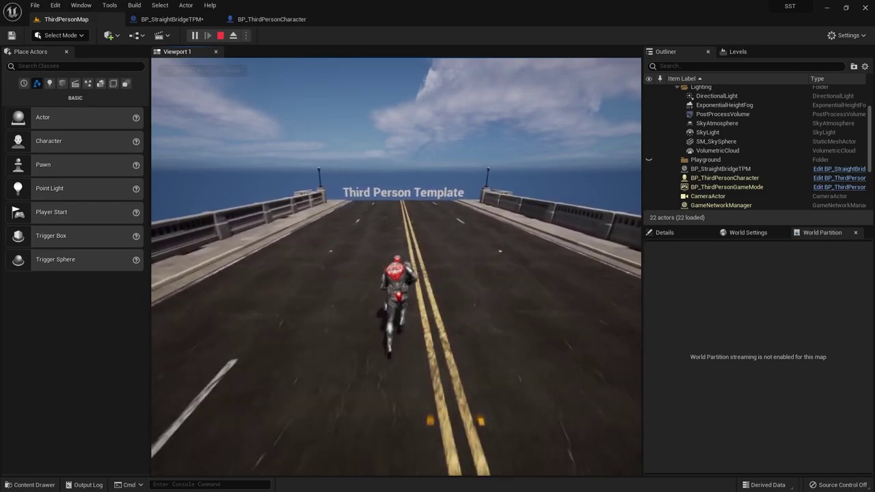
pyautogui.press('Escape')
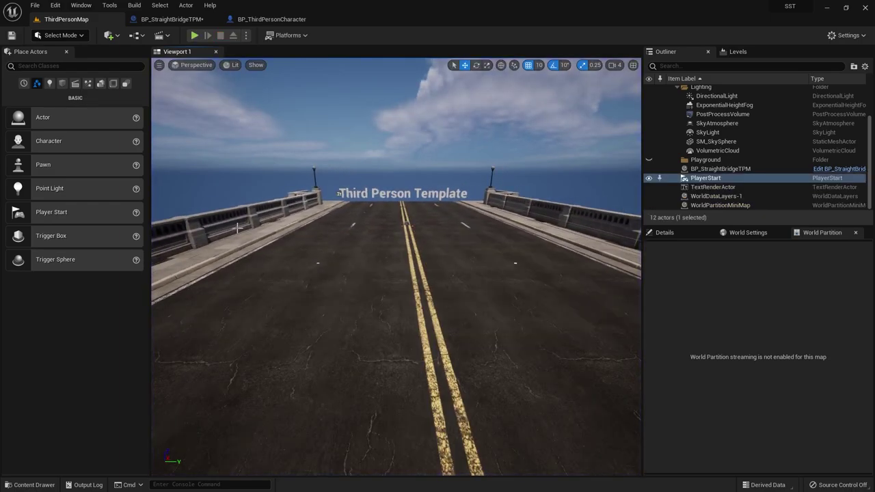